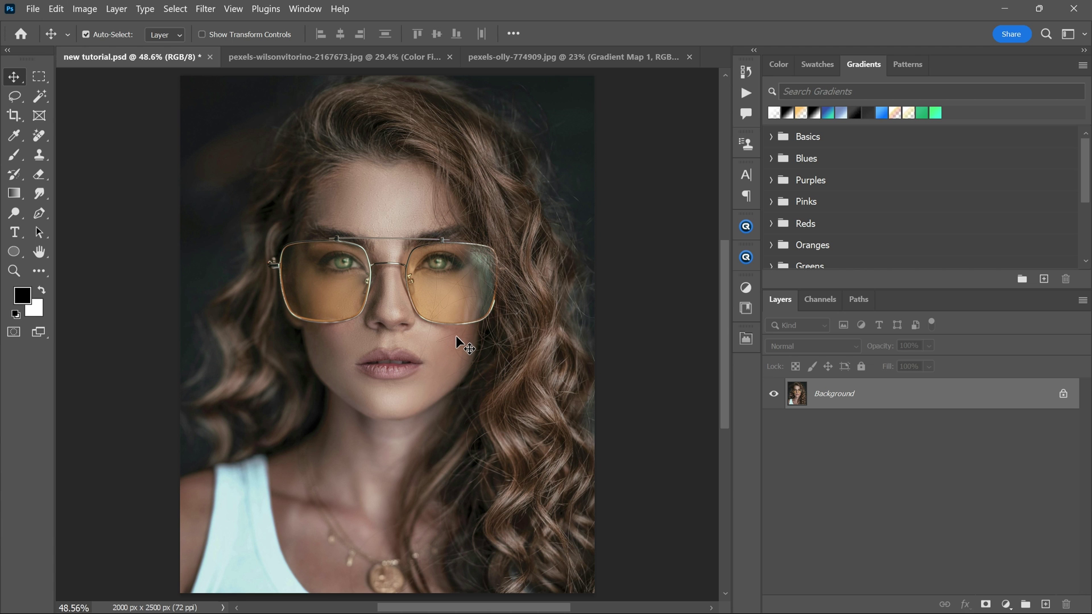
- Duplicate the Background layer as Background copy and convert it to a Smart Object
left_click_drag(865, 395, 1040, 608)
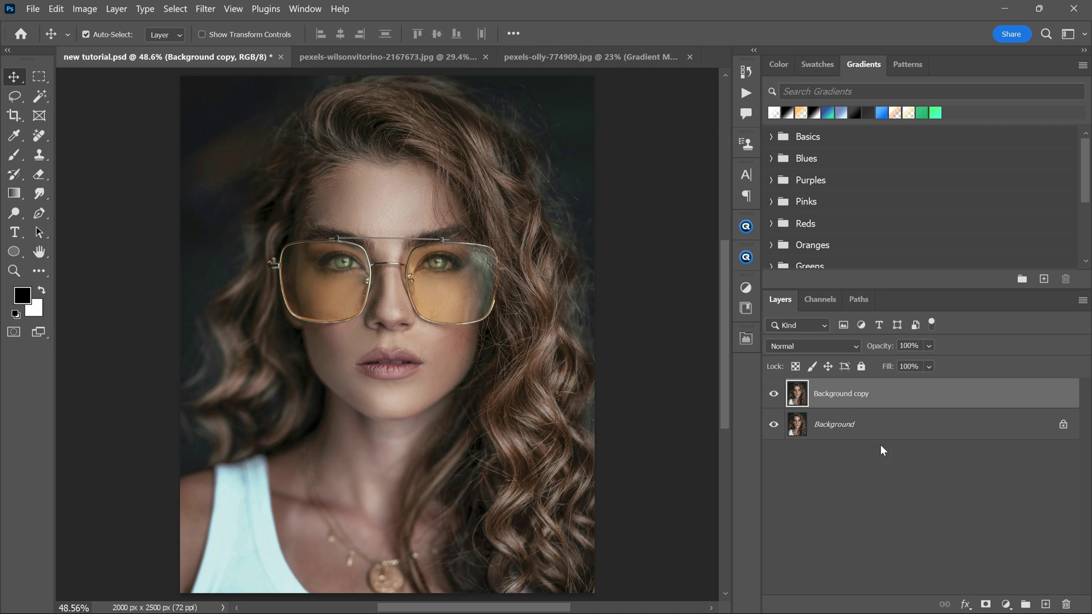
right_click(890, 395)
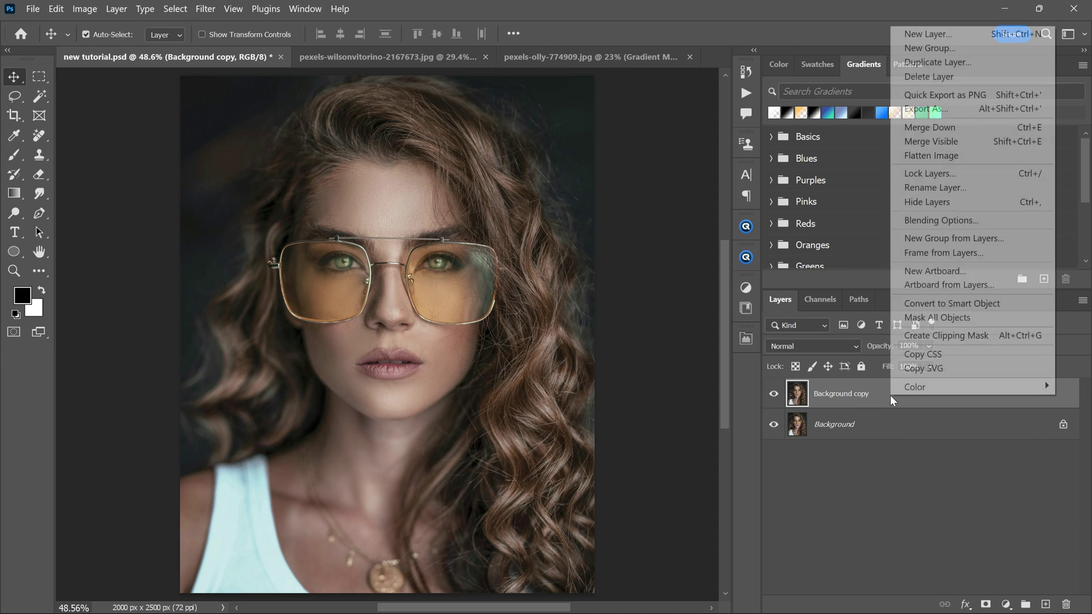
left_click(920, 303)
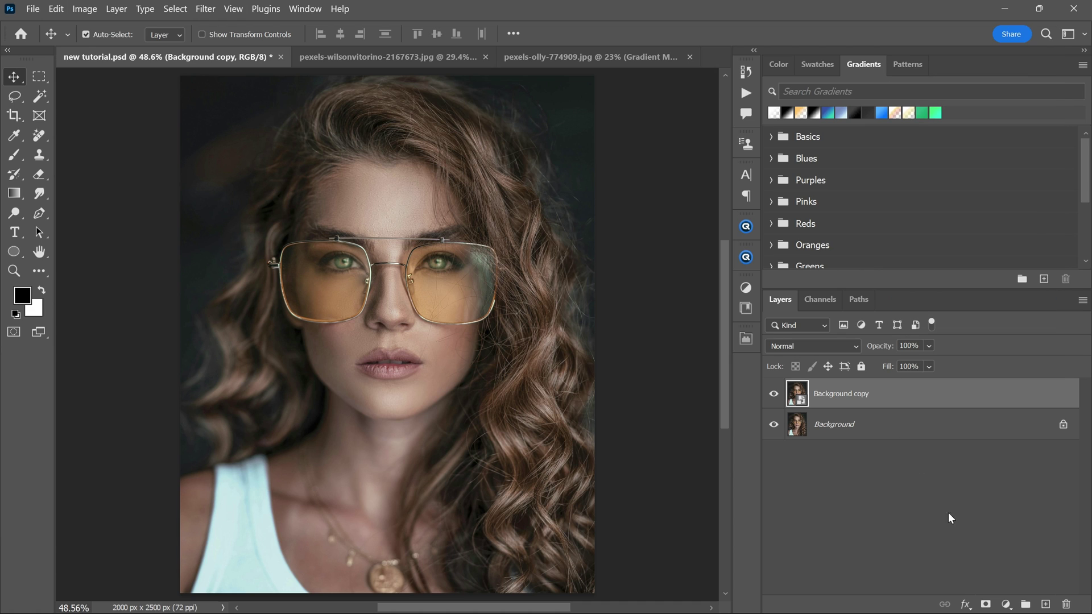
left_click(1005, 605)
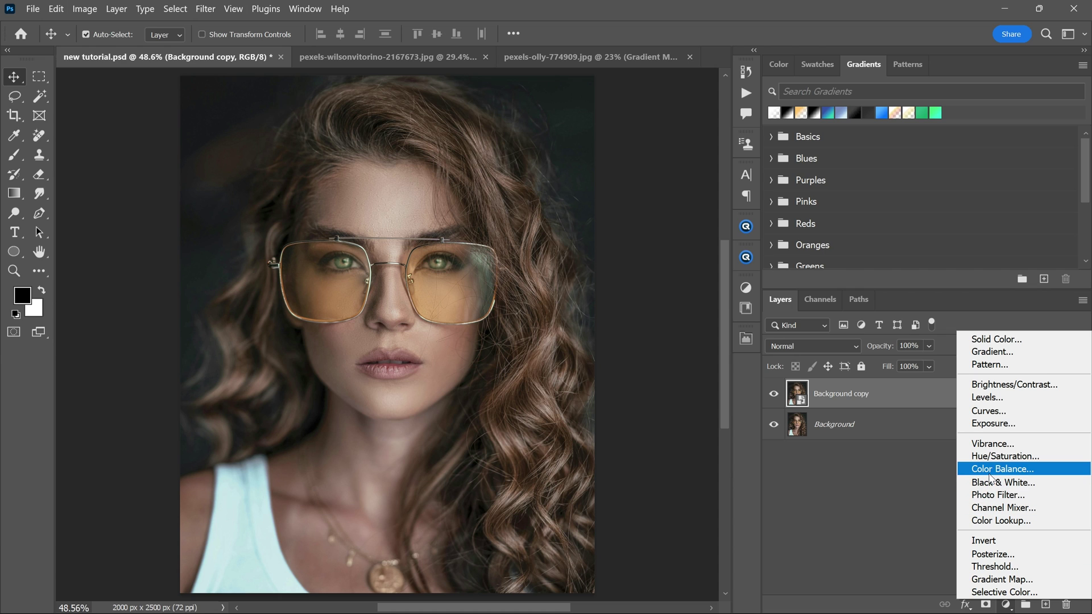
- Add a Hue/Saturation adjustment layer with Saturation set to -100
left_click(990, 455)
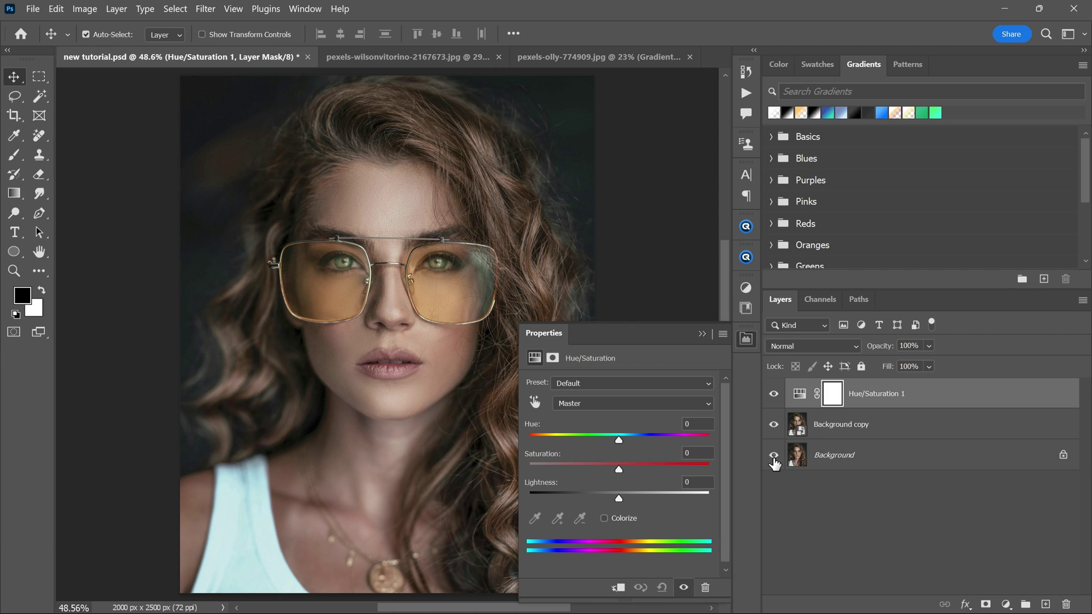
left_click_drag(619, 467, 487, 474)
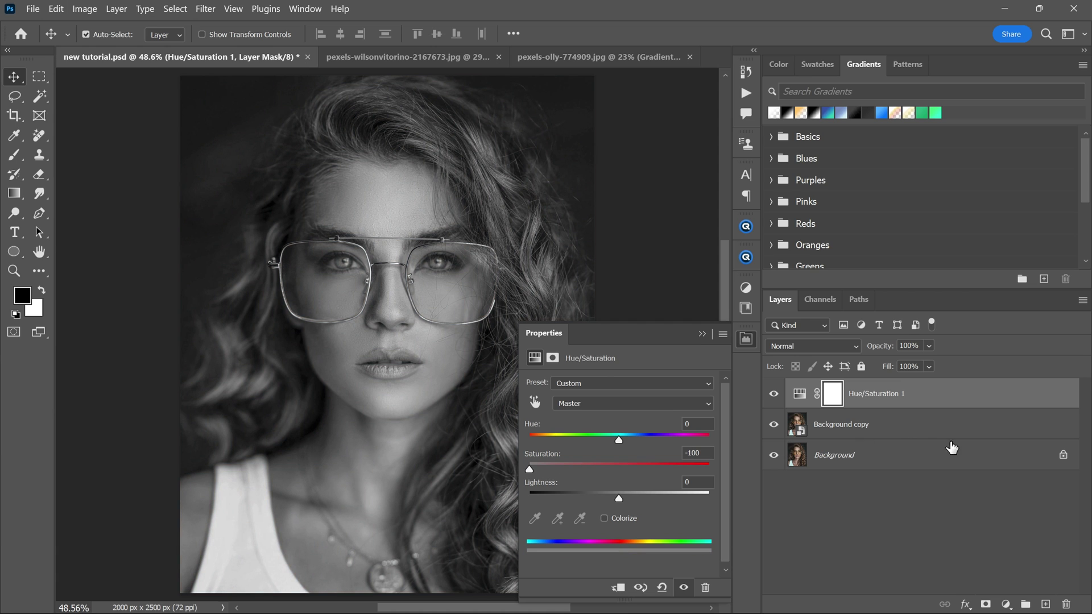
left_click(1007, 604)
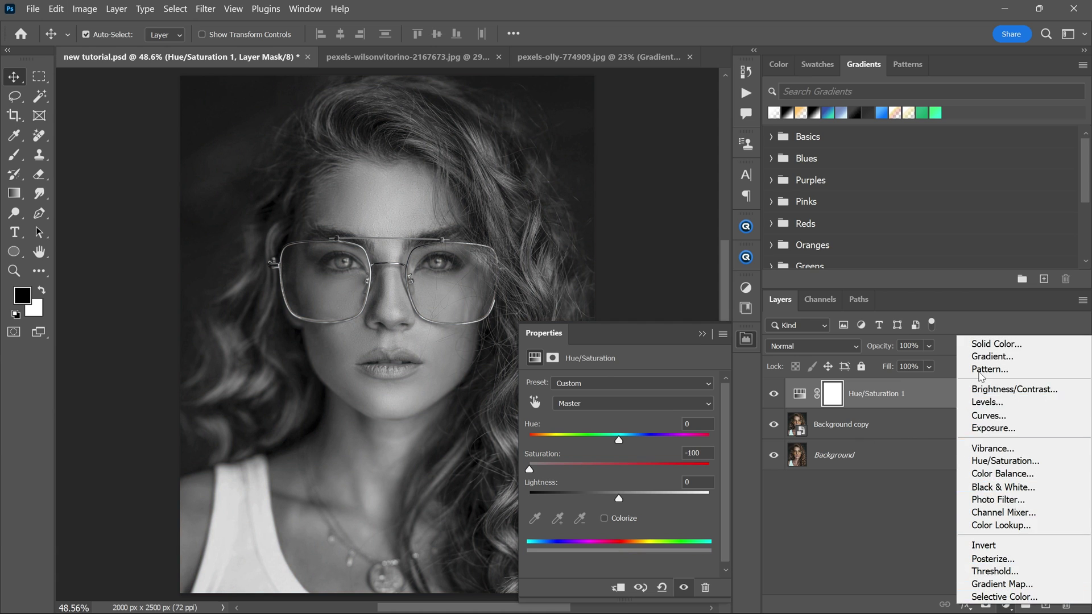
- Add a dark red Solid Color fill layer set to Hard Mix blend mode
left_click(975, 341)
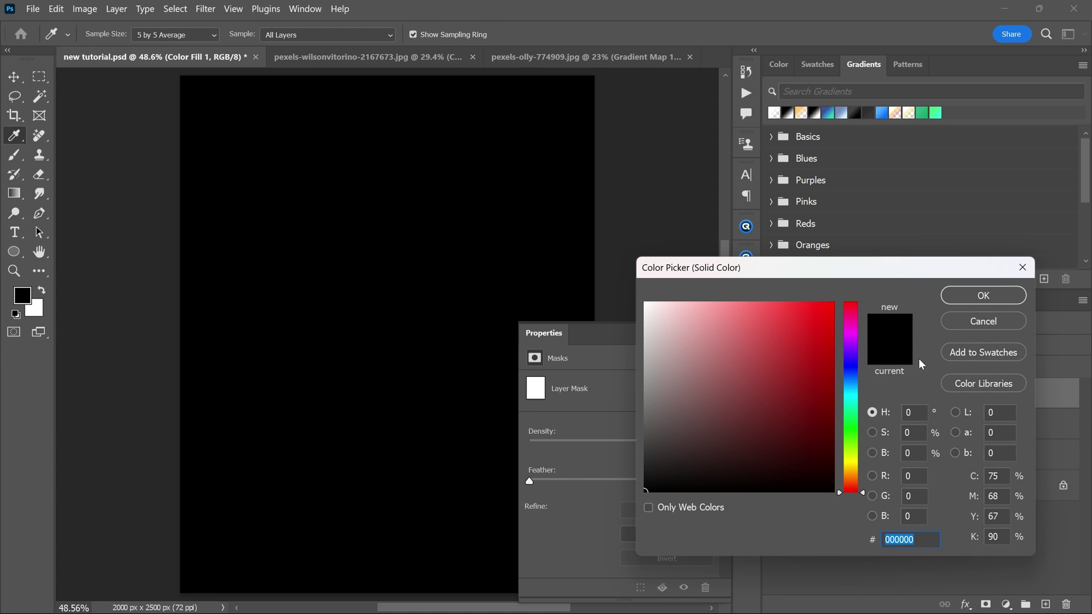
left_click(756, 390)
left_click(965, 301)
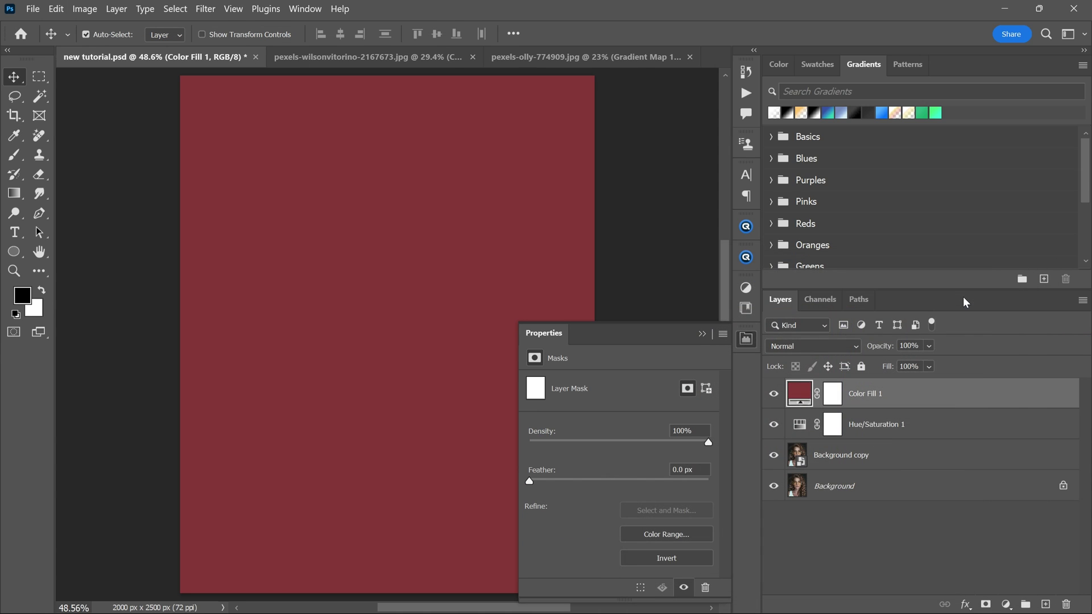
left_click(824, 349)
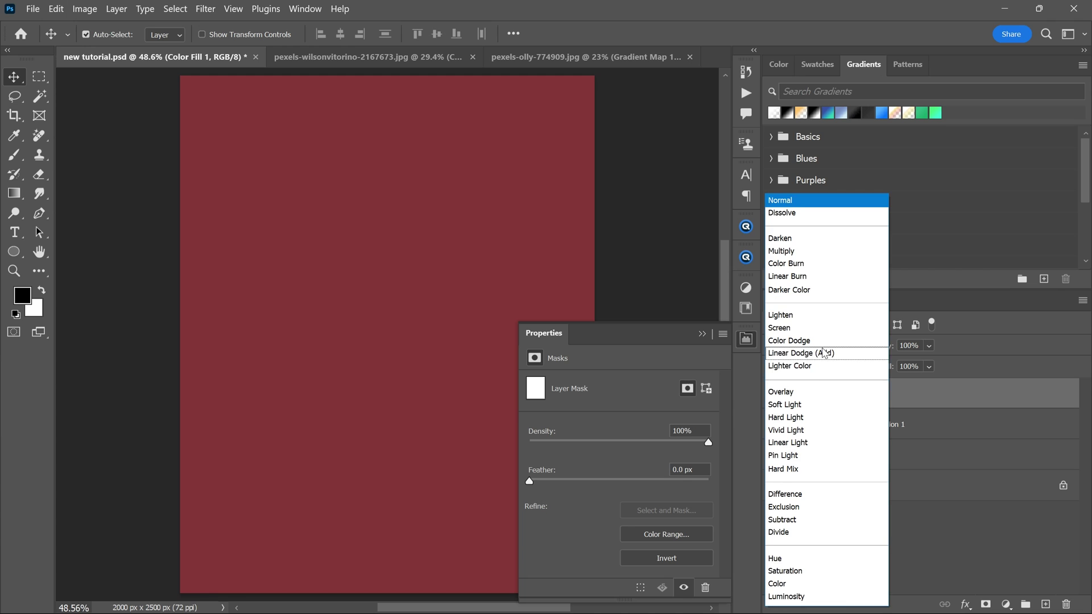
left_click(783, 470)
left_click(747, 340)
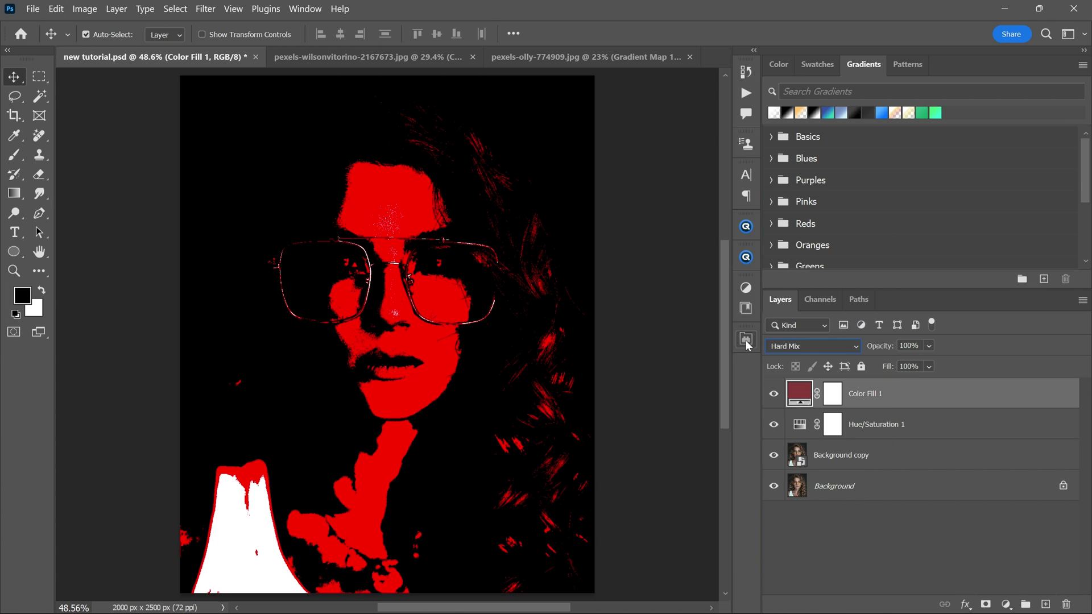
double_click(800, 397)
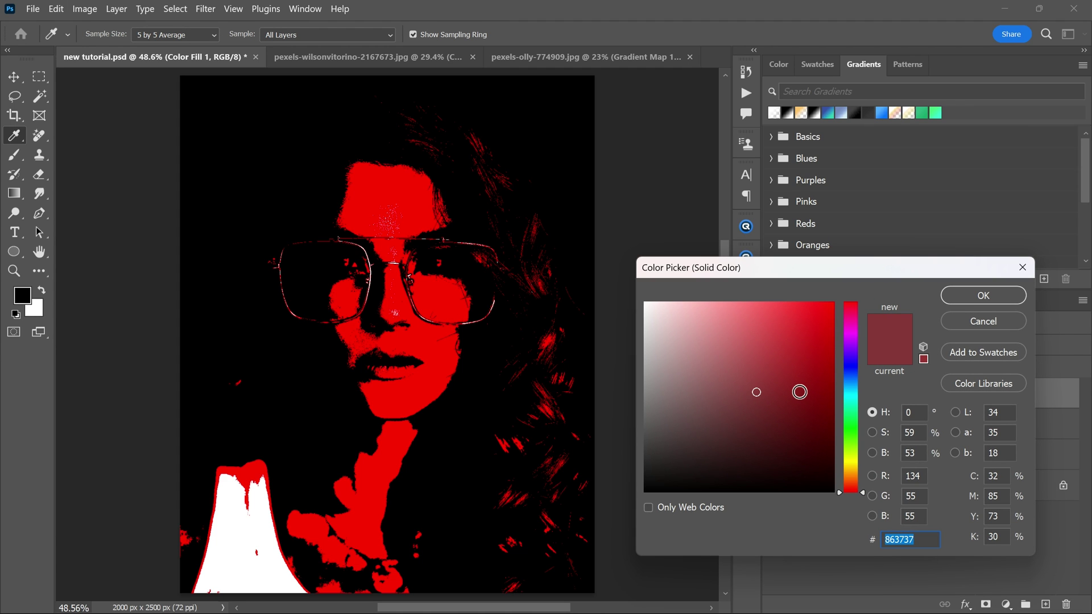
- Change Color Fill 1's colour from dark red to muted gold 958164
left_click(743, 397)
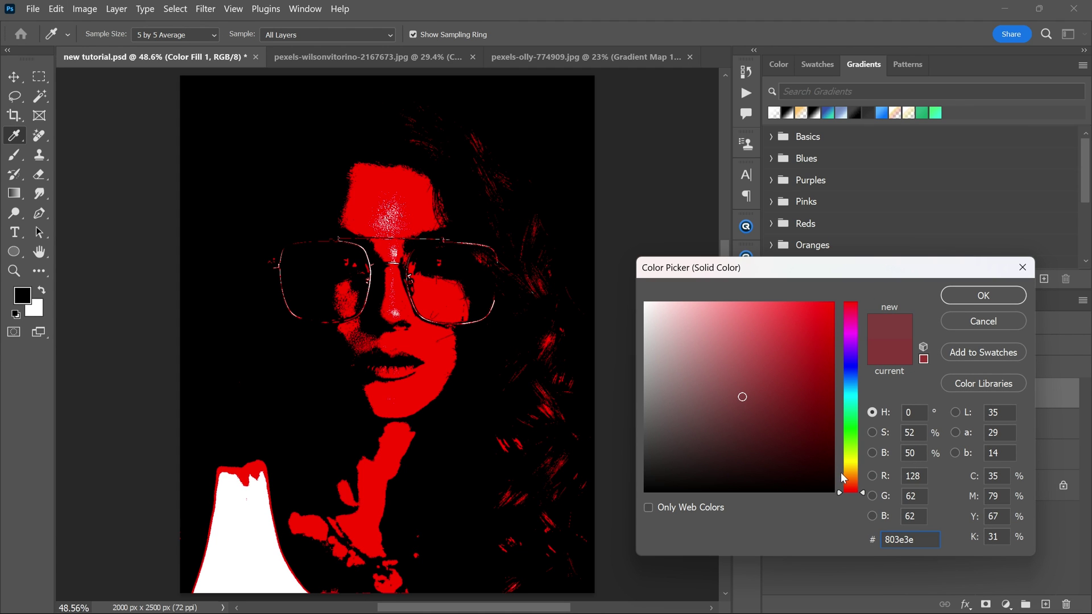
left_click(849, 489)
left_click_drag(850, 491, 845, 467)
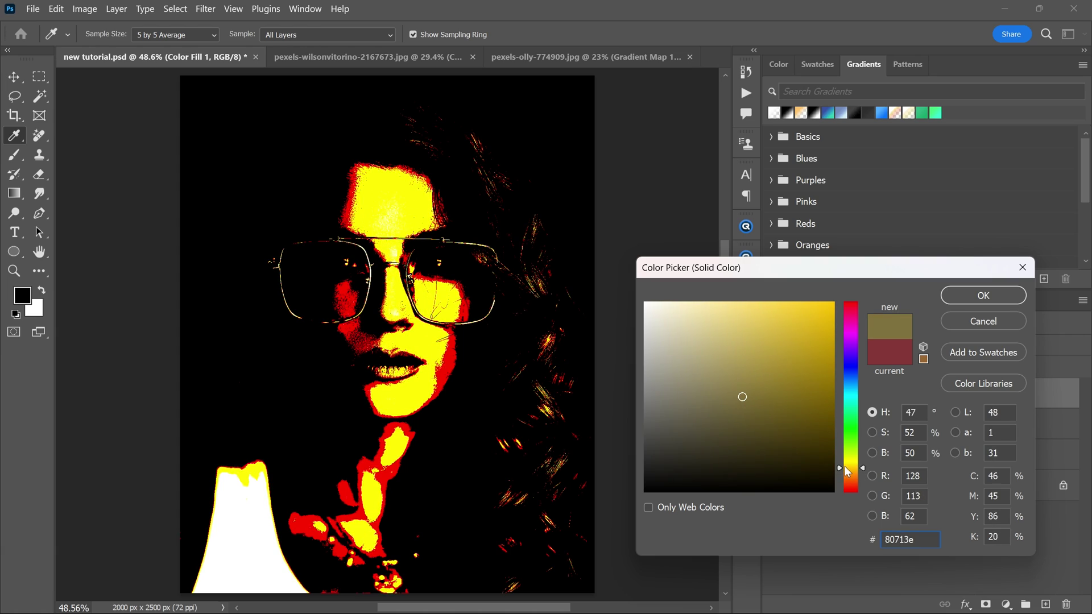
left_click_drag(751, 396, 707, 381)
left_click(849, 473)
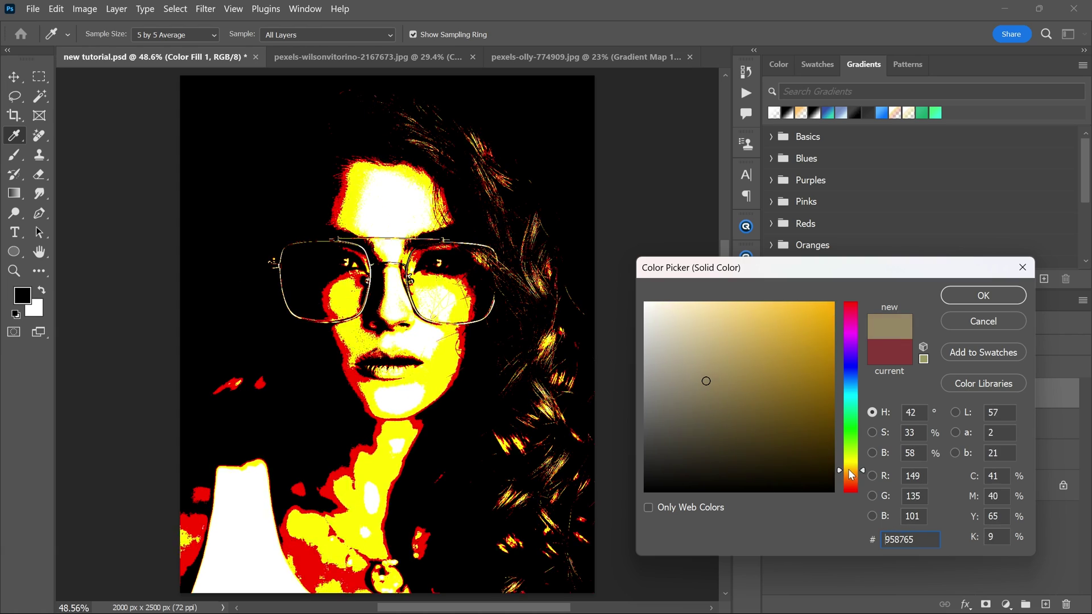
left_click_drag(851, 477, 848, 473)
left_click_drag(707, 392, 706, 382)
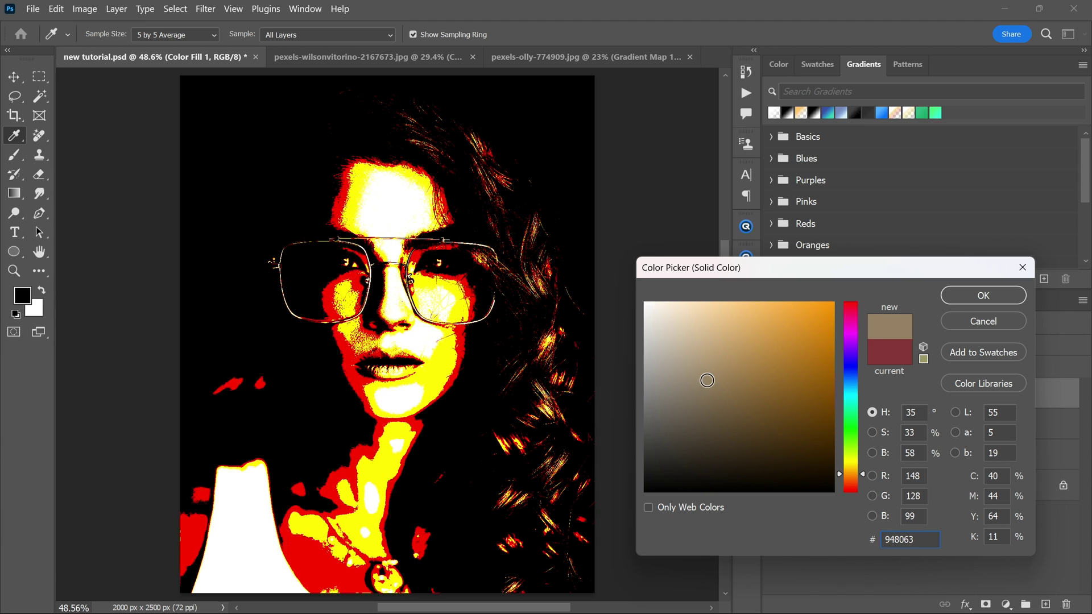
left_click(967, 297)
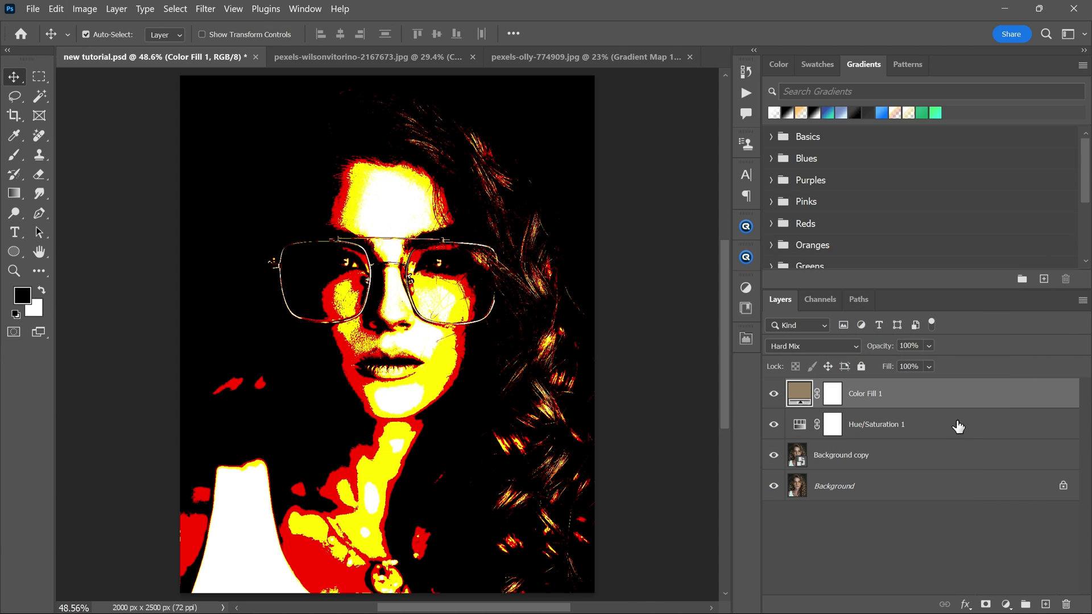
- Add a Black & White adjustment layer on top with Blues adjusted to 40
left_click(1005, 604)
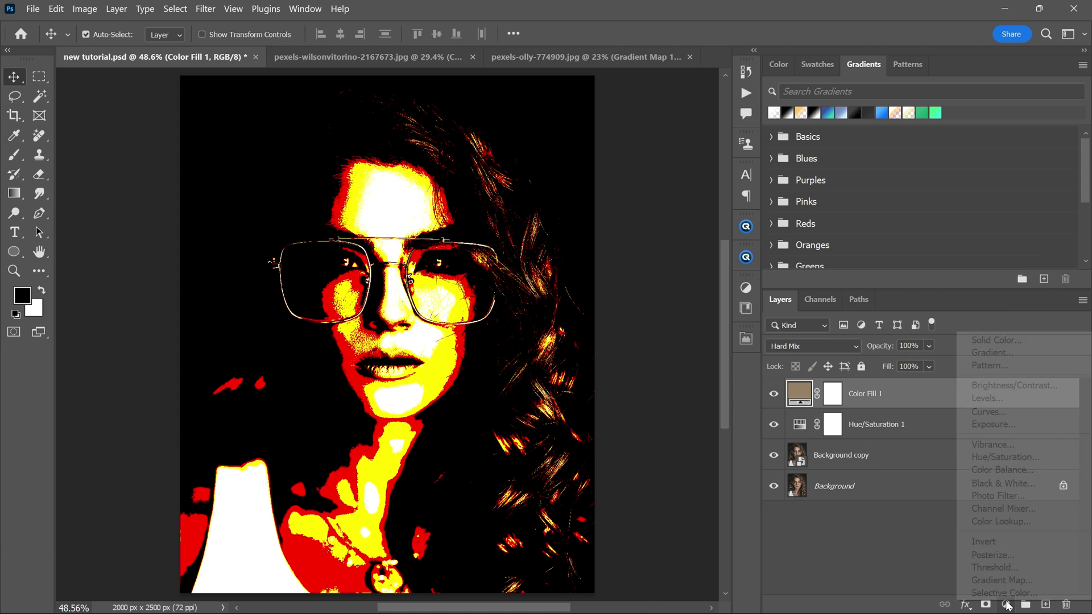
left_click(989, 483)
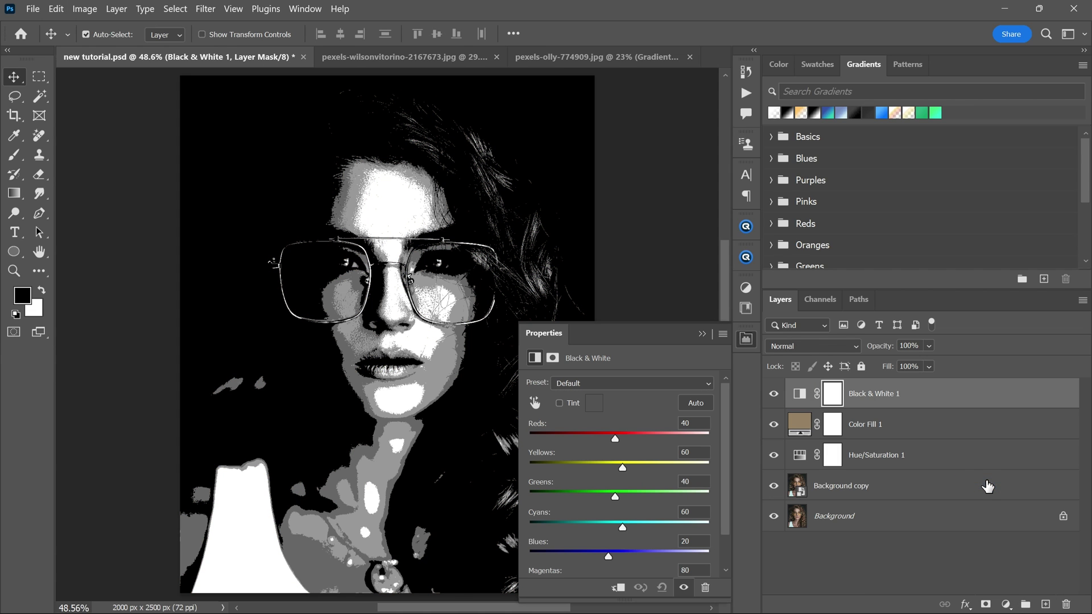
scroll(626, 524, "down", 2)
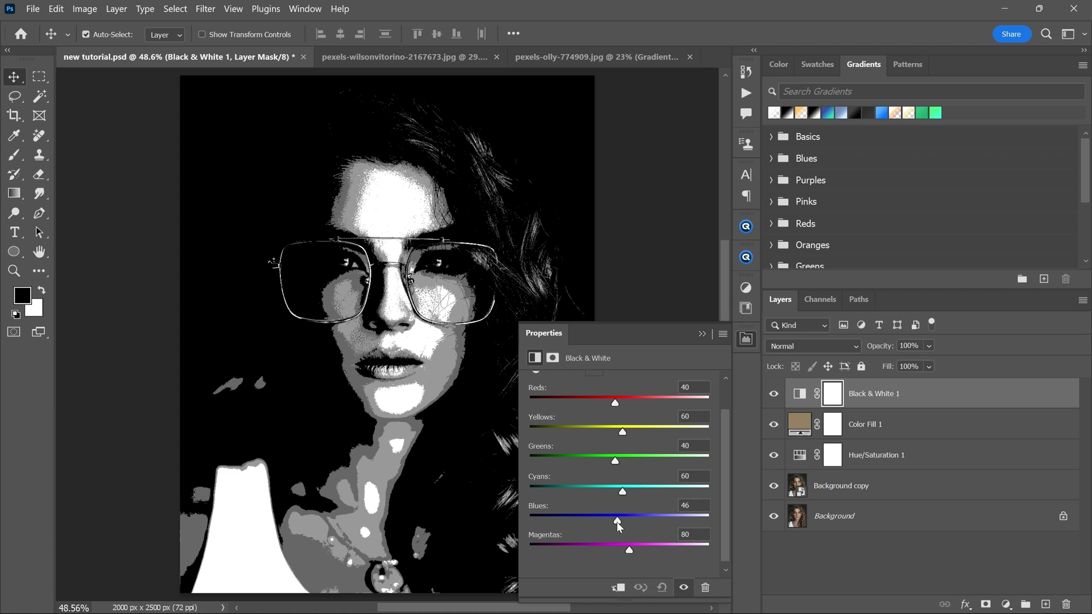
left_click(616, 522)
left_click(744, 346)
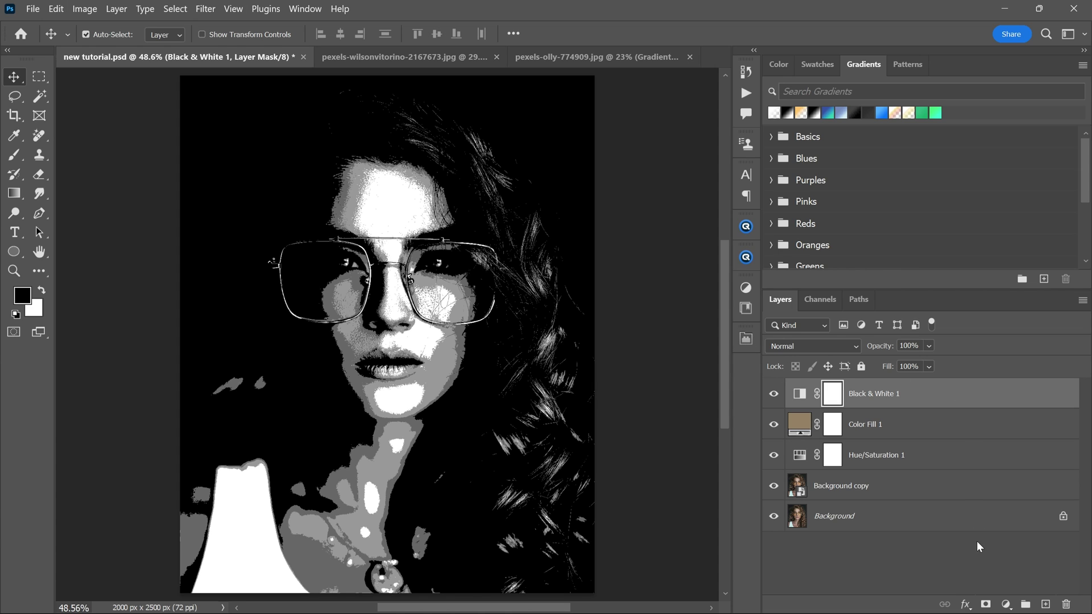
- Add a Gradient Map adjustment layer and open its gradient for editing
left_click(1007, 604)
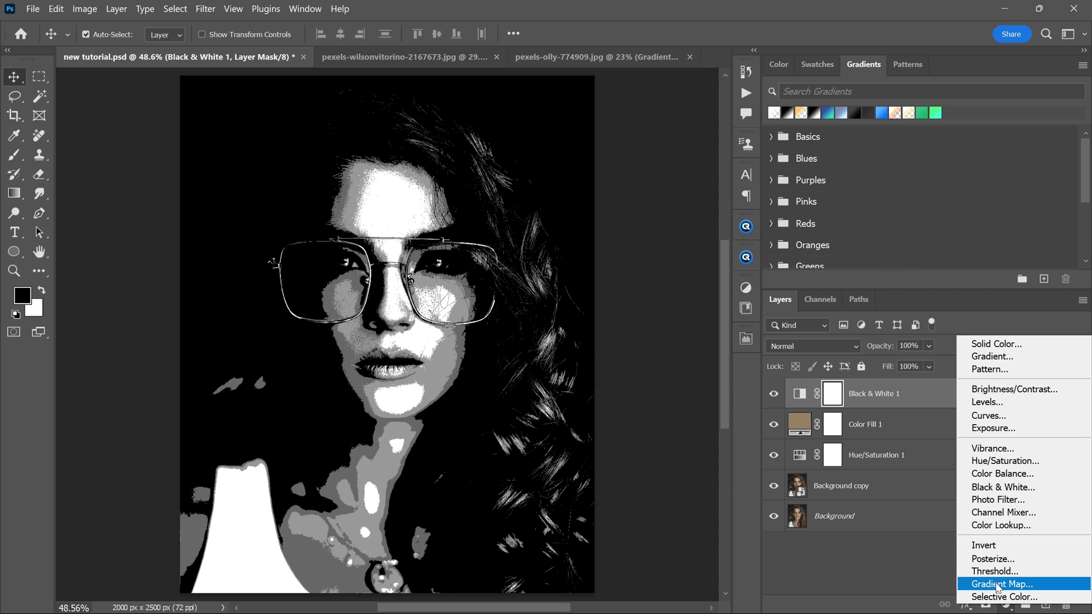
left_click(1001, 585)
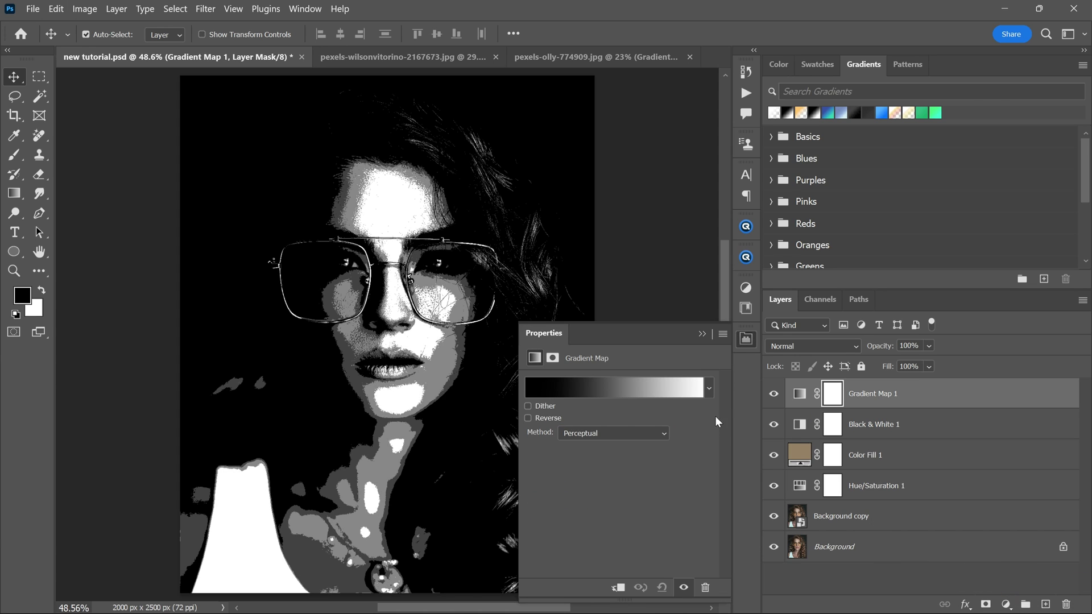
left_click(631, 391)
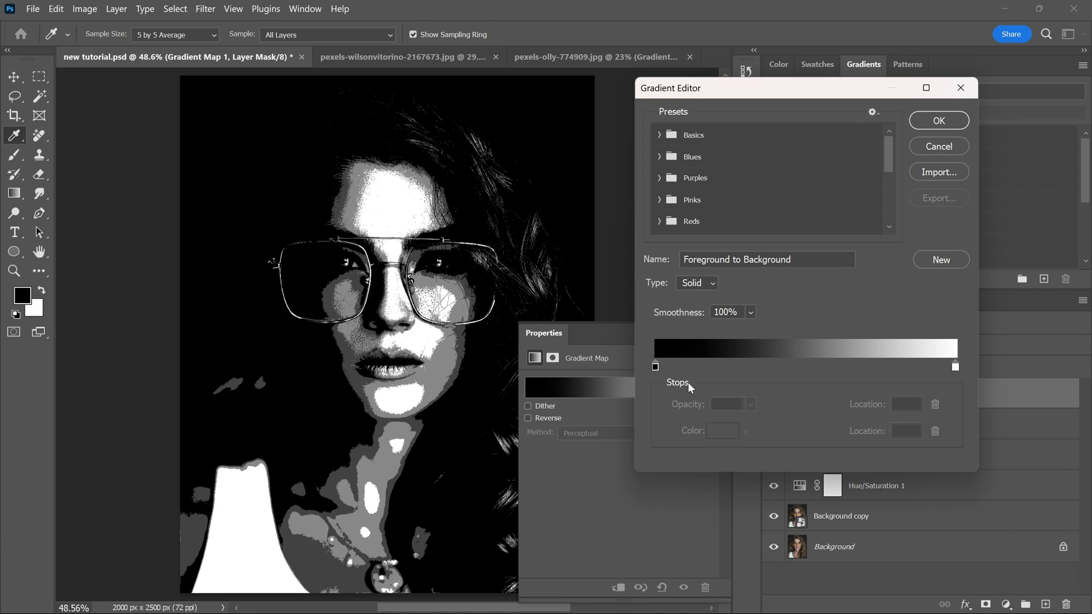
- Add two gradient stops at locations 40% and 60%
left_click(764, 366)
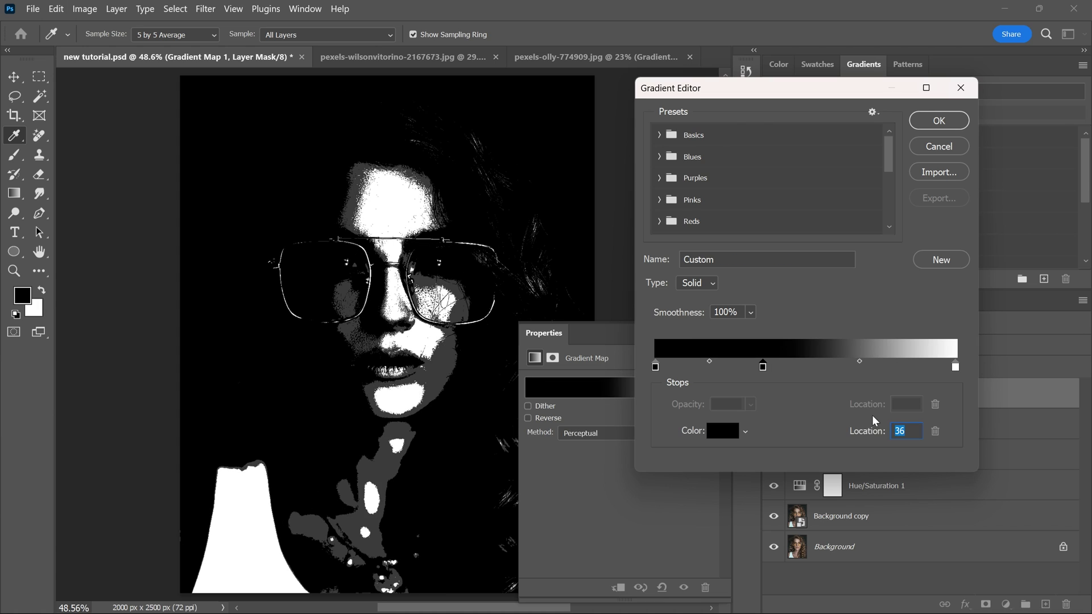
type("40")
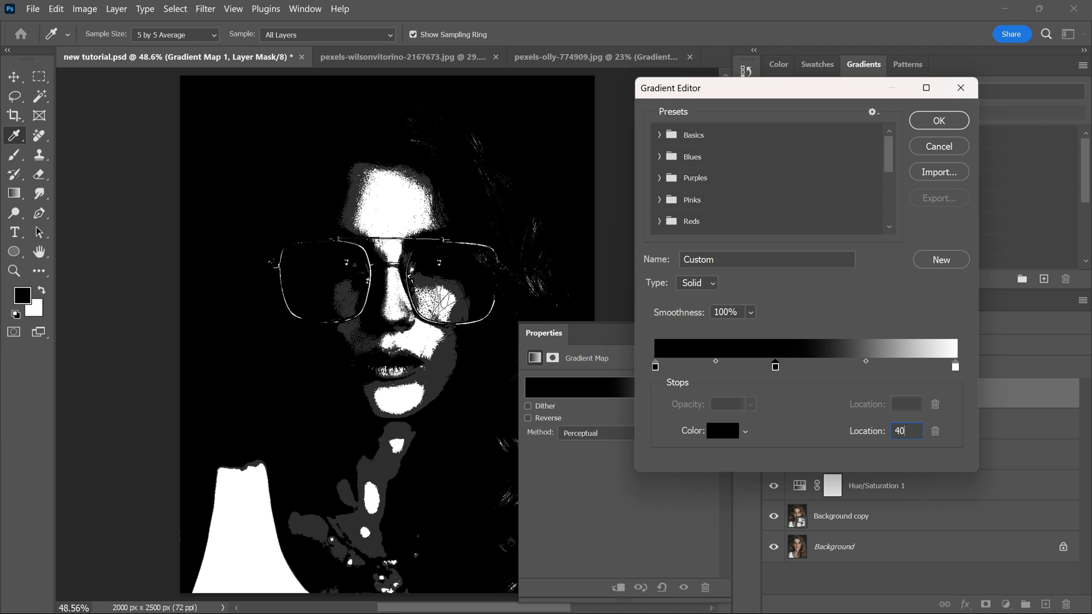
left_click(848, 369)
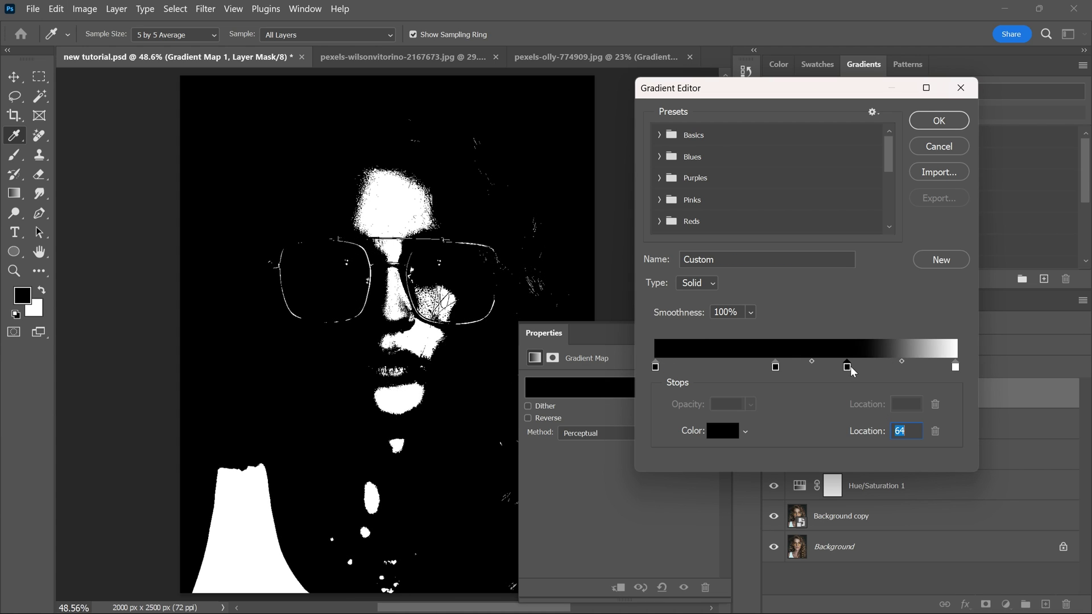
type("60")
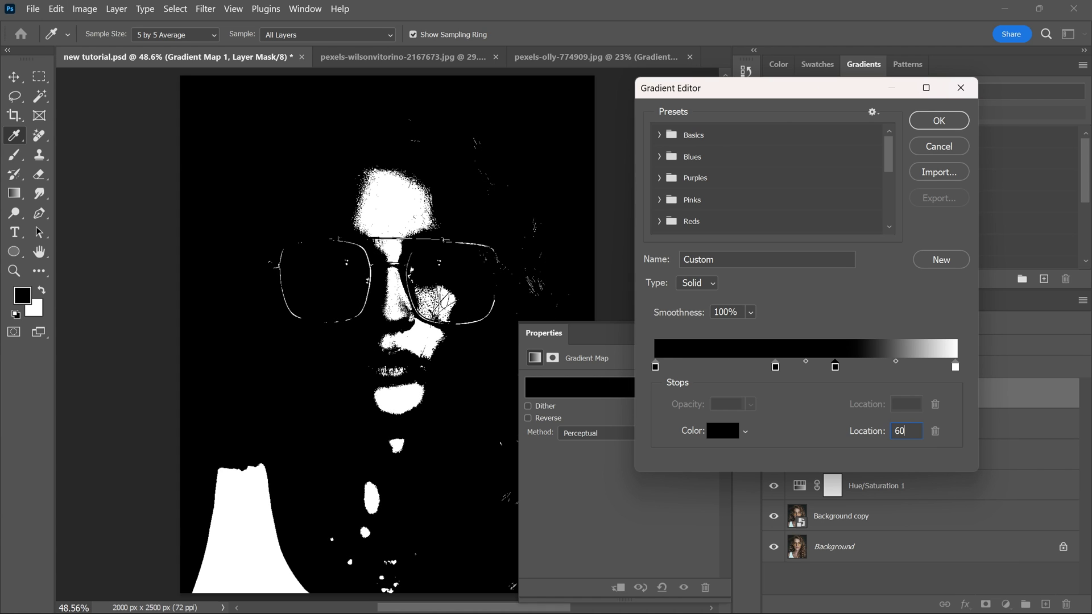
- Colour the 40% gradient stop dark brown
double_click(775, 367)
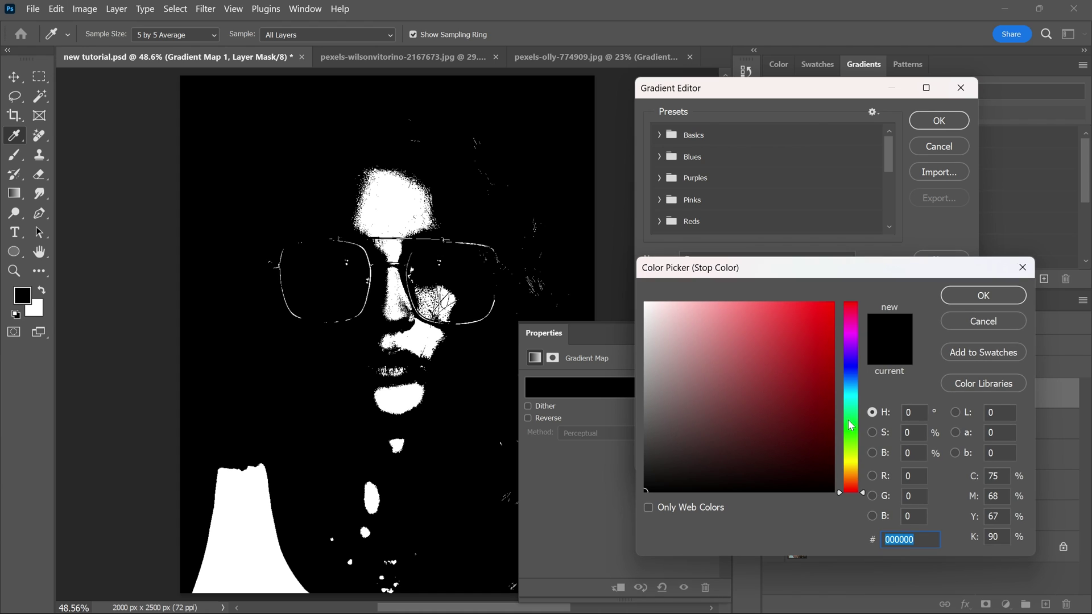
mouse_move(852, 452)
left_mouse_down()
mouse_move(852, 473)
mouse_move(812, 434)
mouse_move(802, 400)
mouse_move(793, 405)
left_mouse_up()
left_click(948, 306)
- Colour the 60% gradient stop gold #fbbd39 and apply the gradient
double_click(834, 369)
left_click(851, 462)
left_click_drag(793, 422, 787, 318)
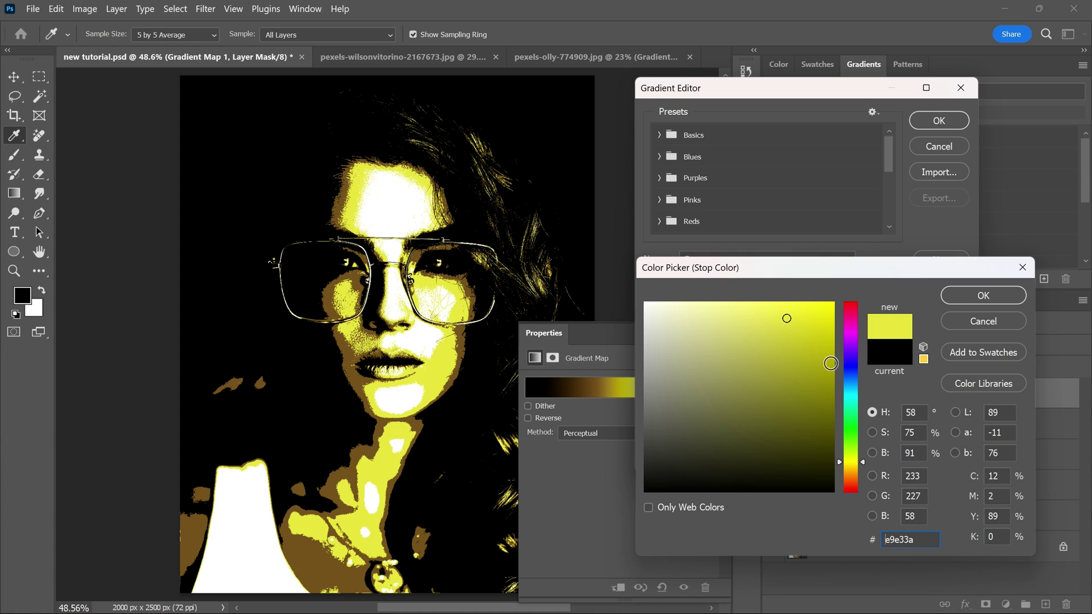
left_click(850, 472)
left_click(824, 426)
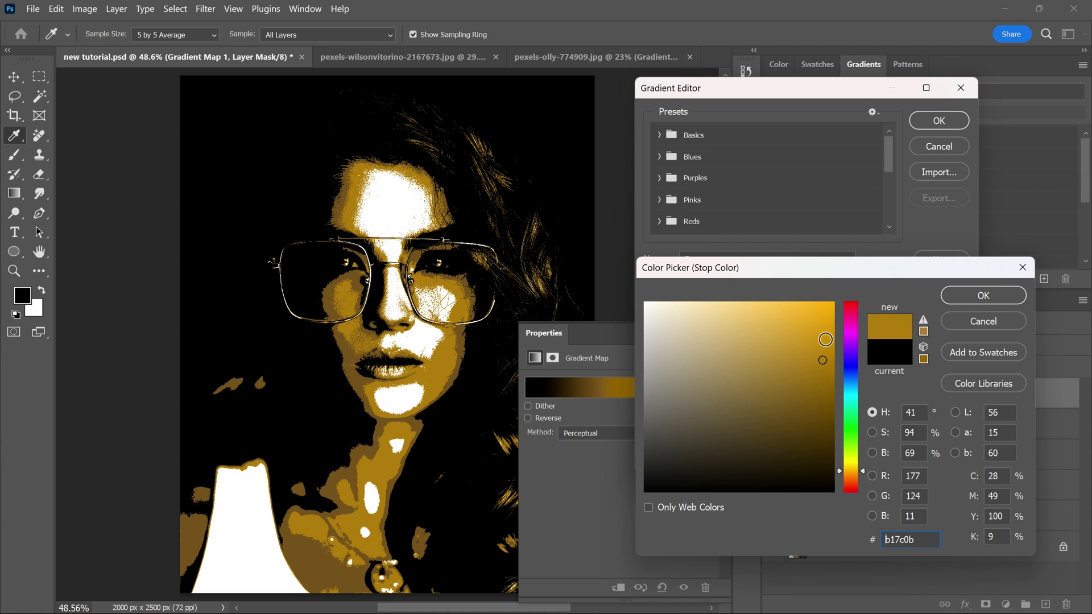
left_click(791, 318)
left_click_drag(791, 319, 791, 305)
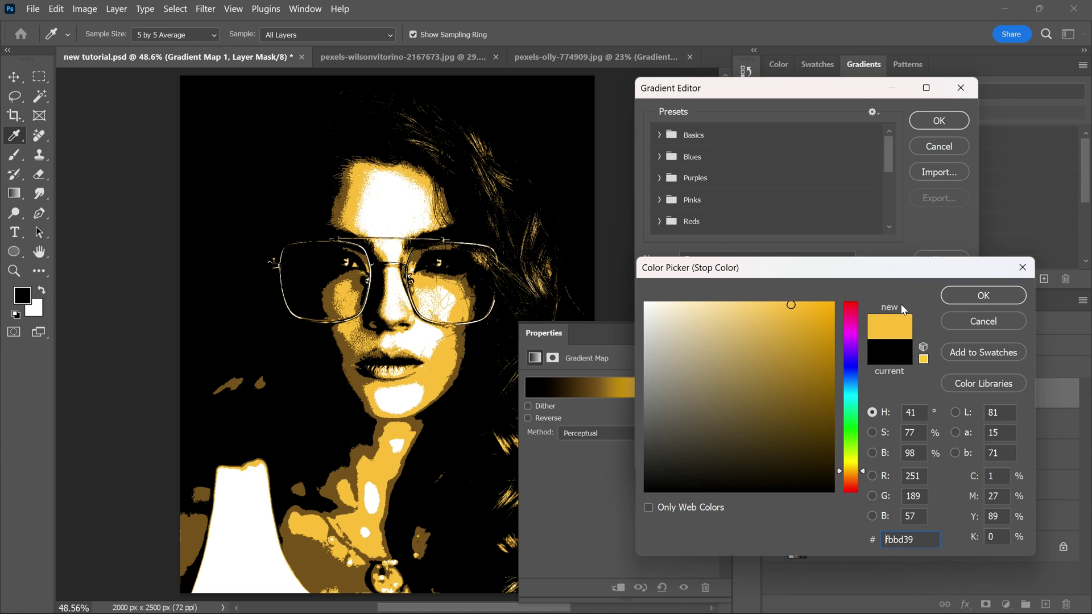
left_click(955, 298)
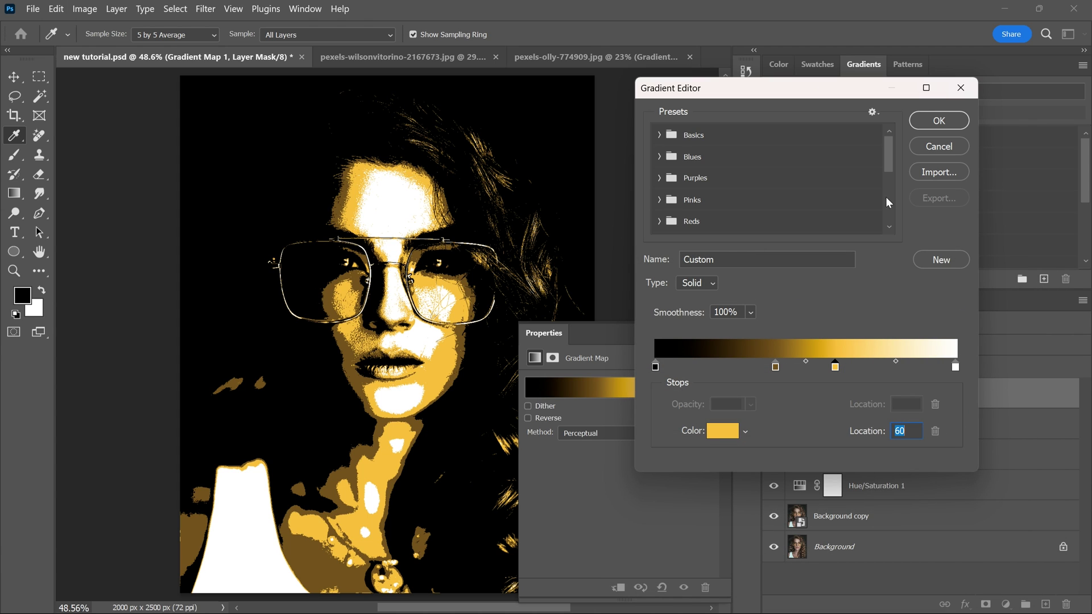
left_click(939, 120)
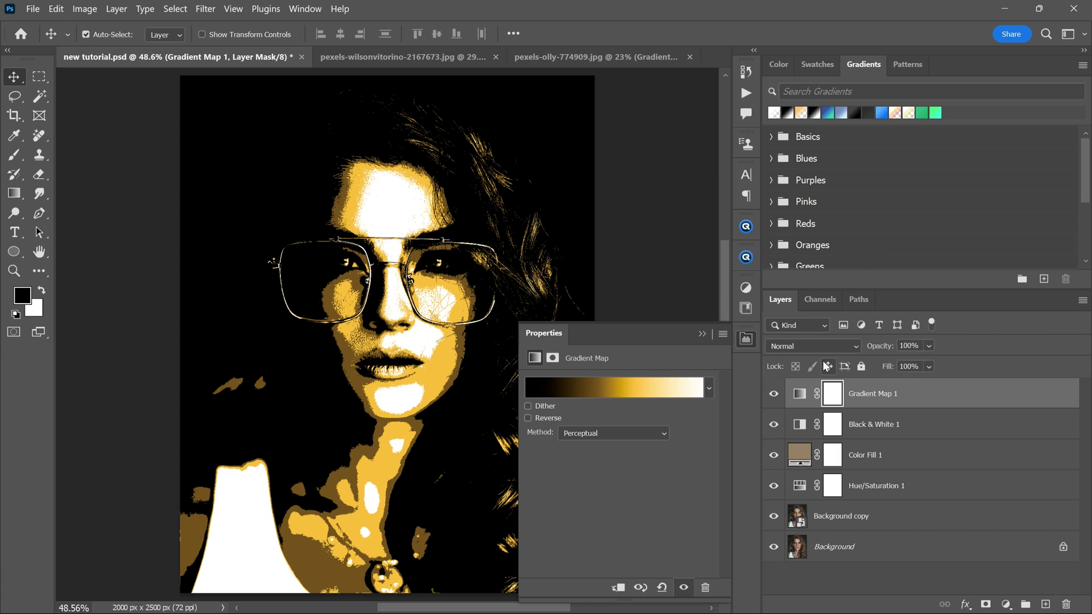
left_click(745, 338)
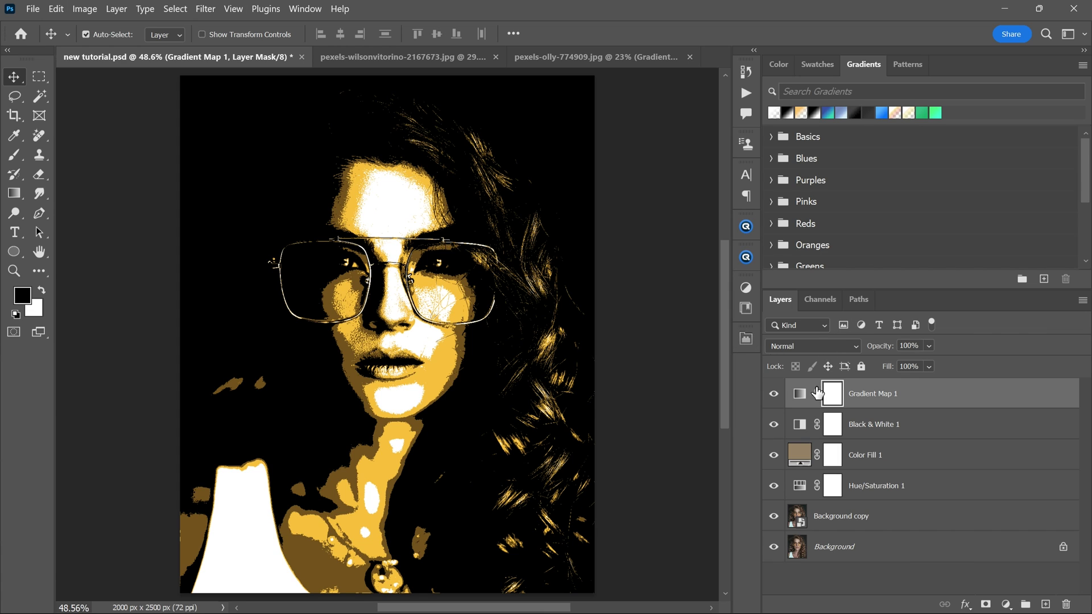
- Apply Oil Paint to Background copy with Stylization 5.0 and Cleanliness 5.0
left_click(876, 521)
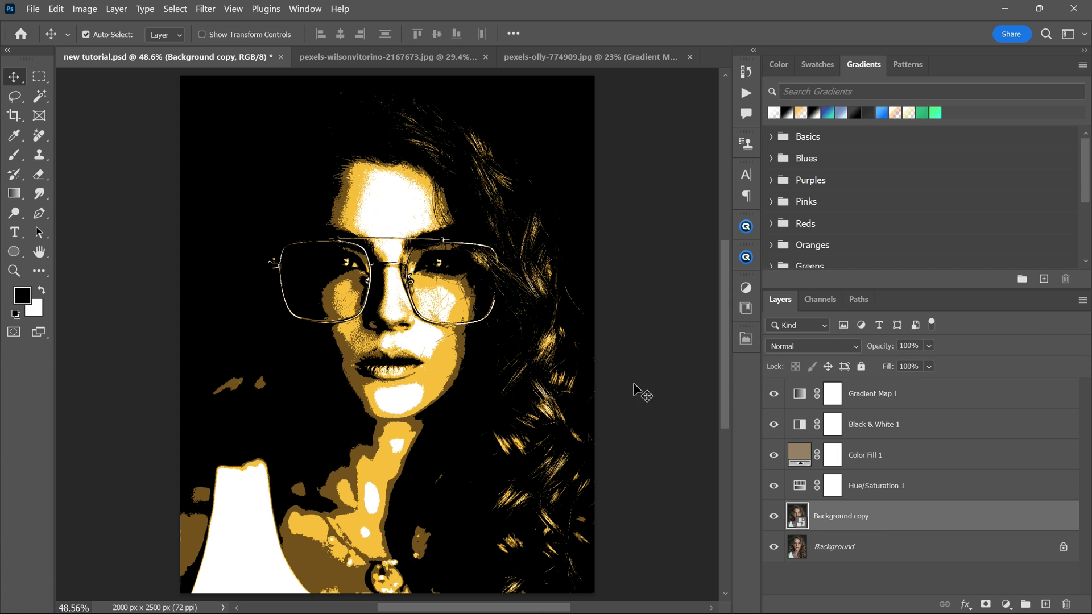
left_click(211, 9)
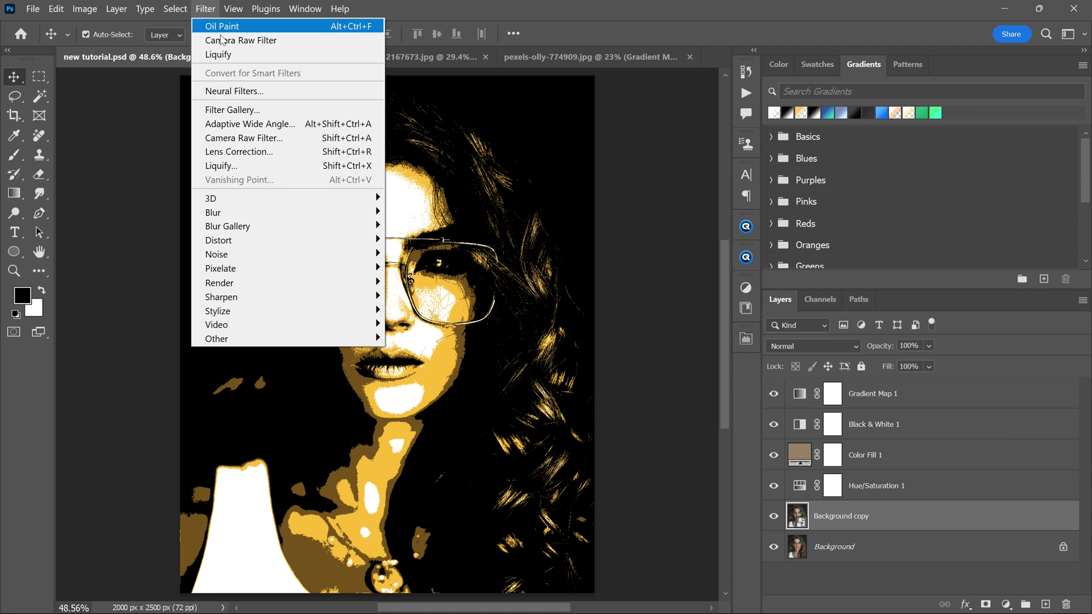
mouse_move(264, 313)
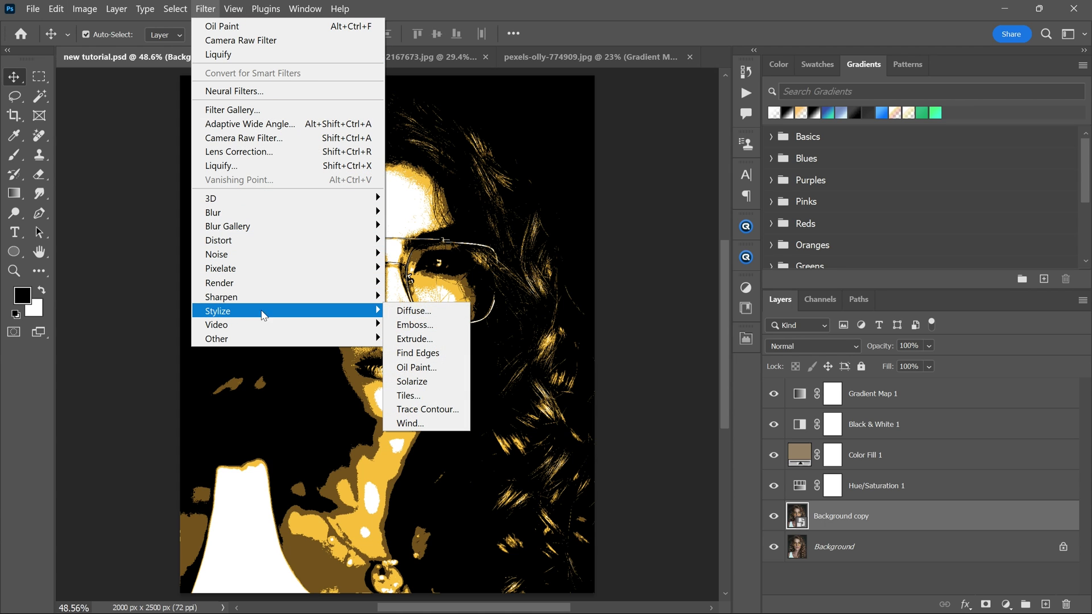
left_click(401, 368)
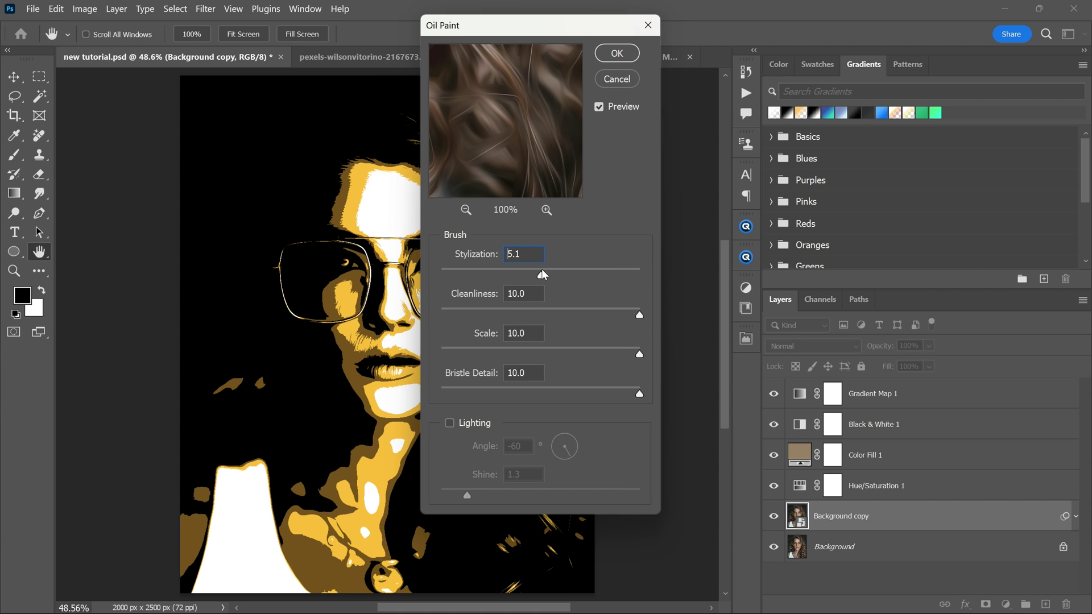
left_click_drag(539, 272, 537, 271)
left_click(549, 310)
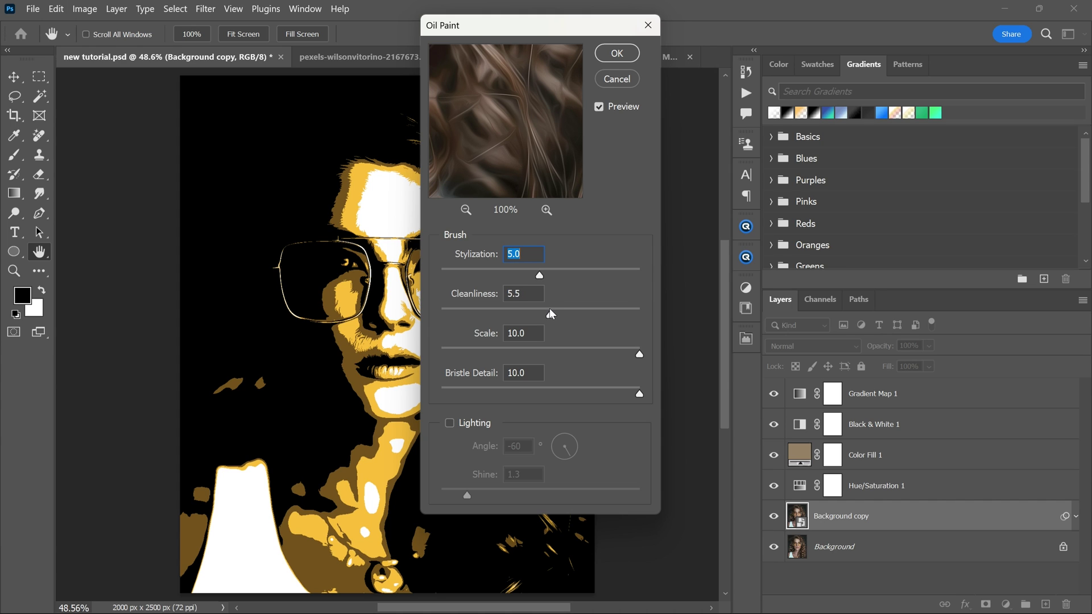
left_click_drag(548, 308, 541, 309)
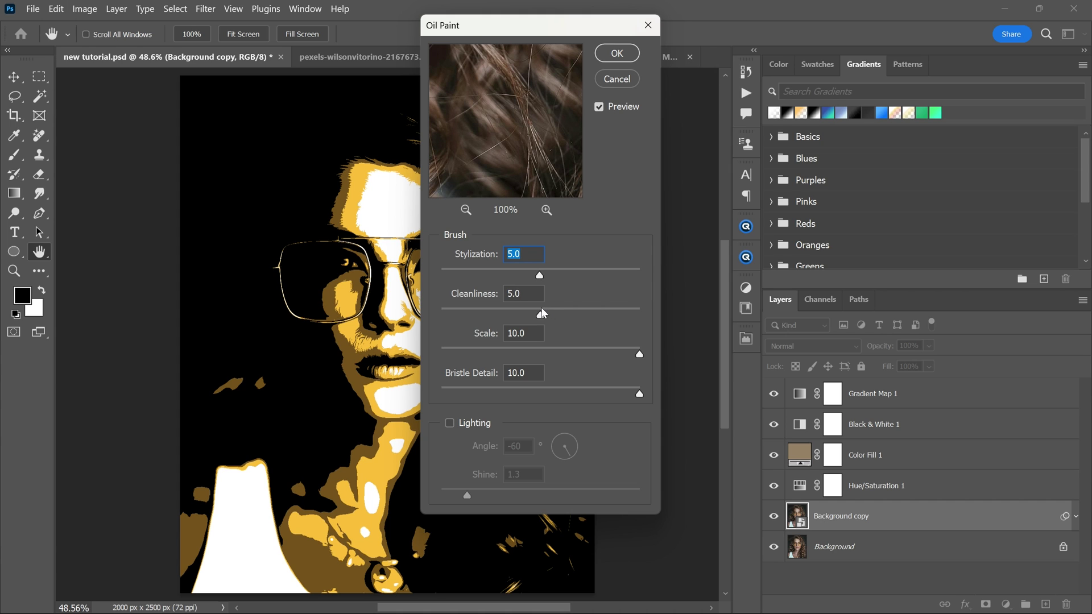
left_click(616, 54)
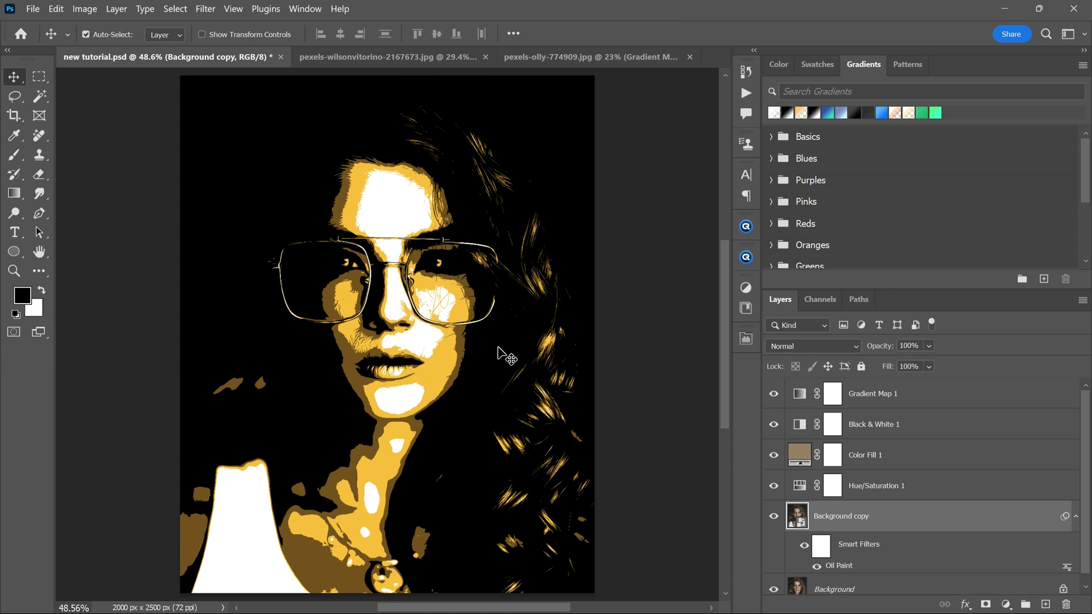
- Apply Shadows/Highlights (shadows 61%, tone 46%; highlights 4%, tone 59%), then duplicate the layer
left_click(85, 9)
mouse_move(105, 46)
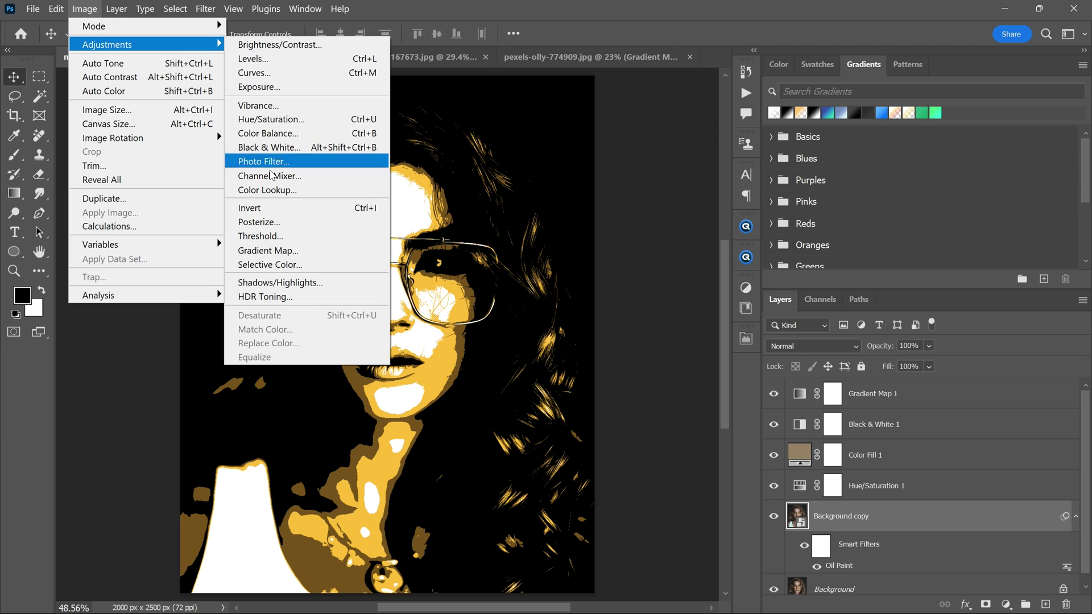
left_click(279, 283)
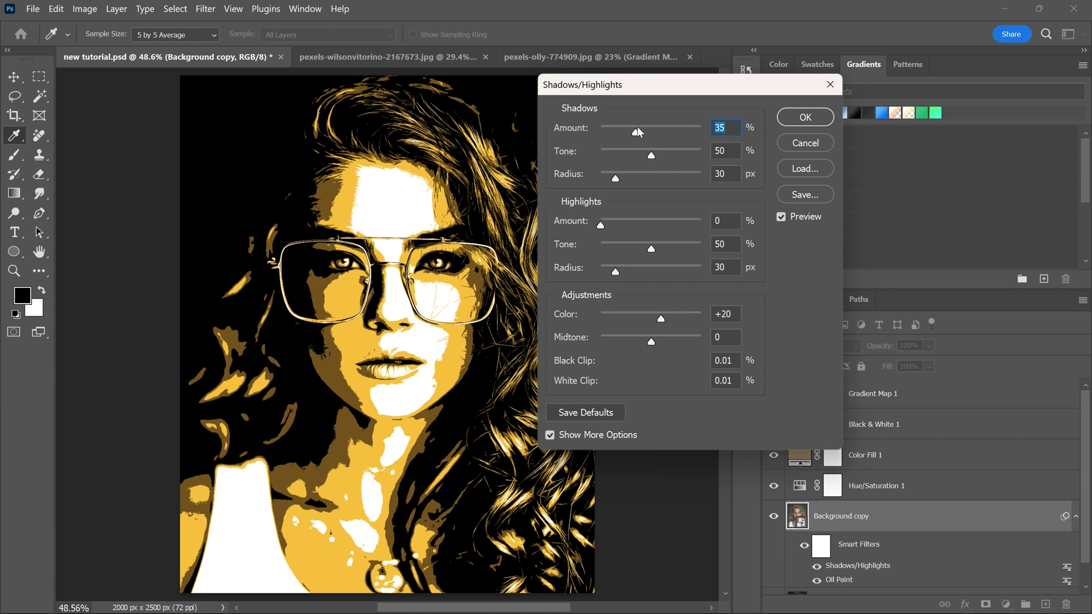
left_click_drag(637, 129, 662, 135)
mouse_move(601, 223)
left_mouse_down()
mouse_move(620, 225)
mouse_move(604, 224)
left_mouse_up()
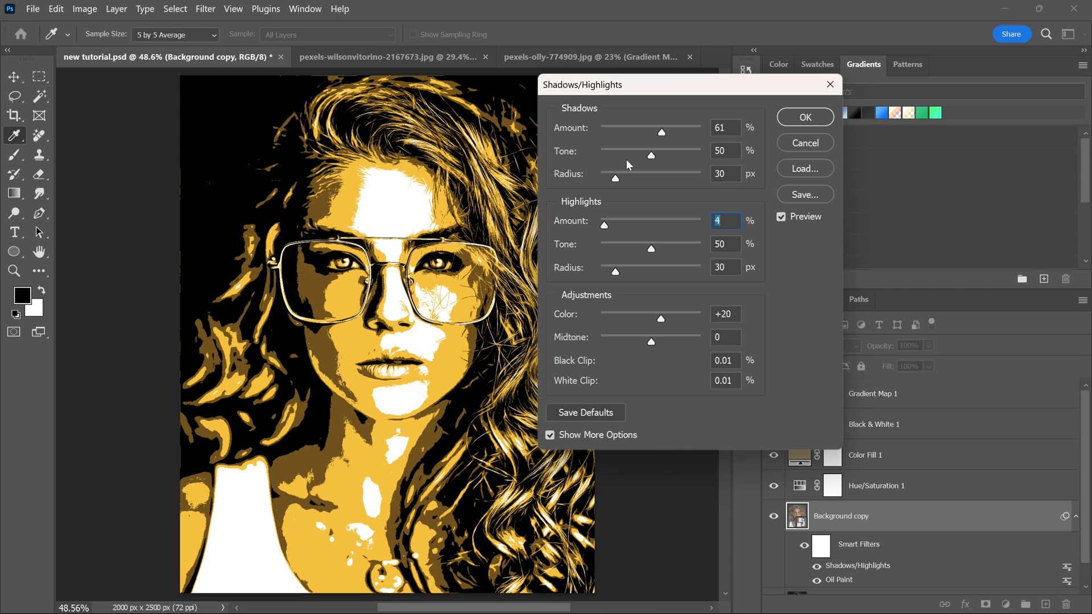
left_click_drag(651, 155, 633, 178)
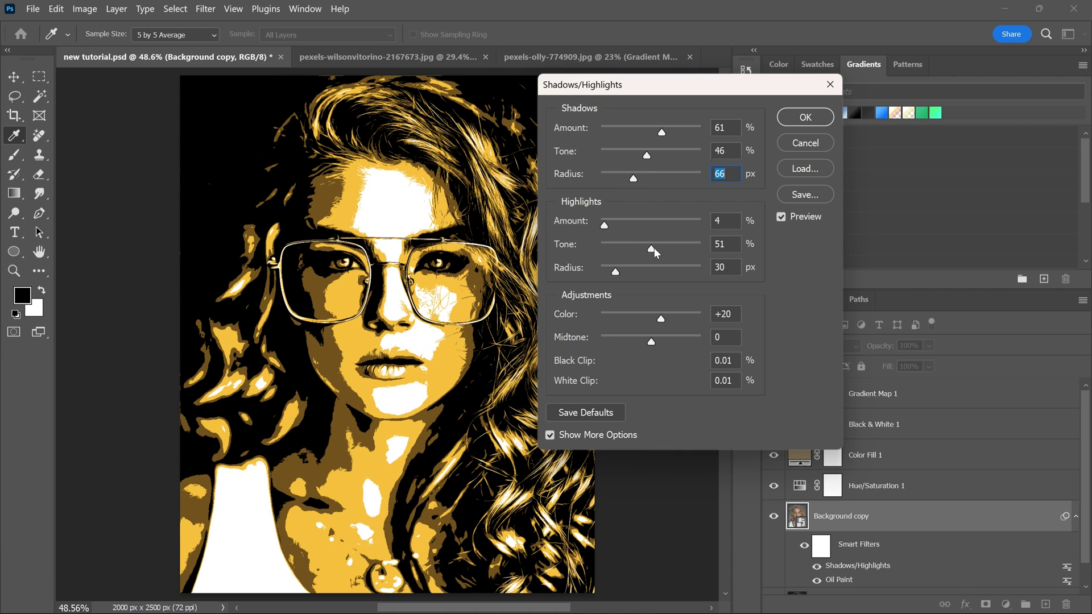
left_click_drag(653, 248, 649, 276)
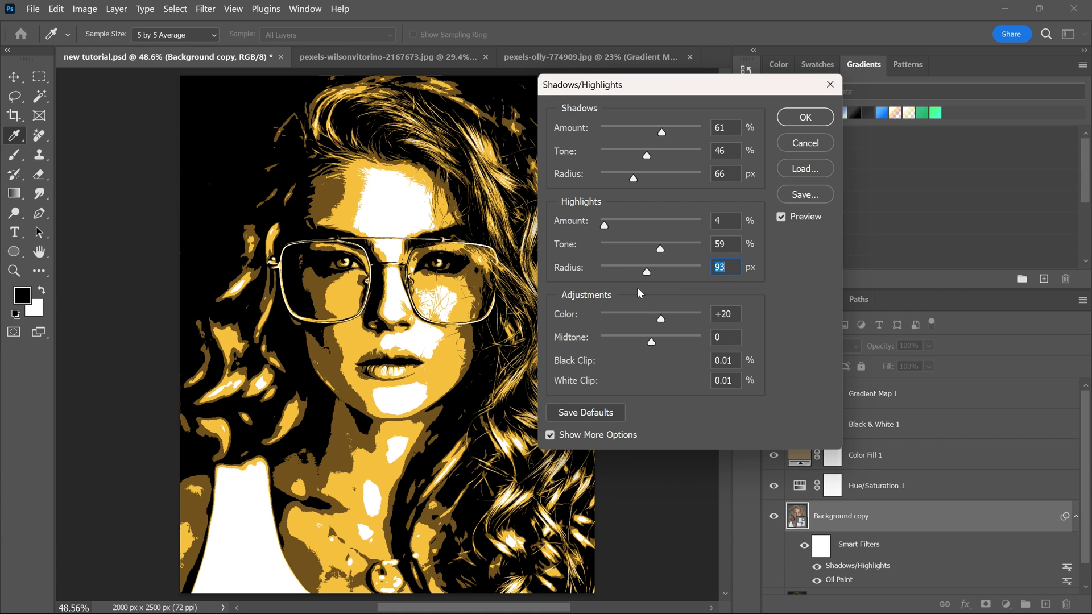
left_click(802, 118)
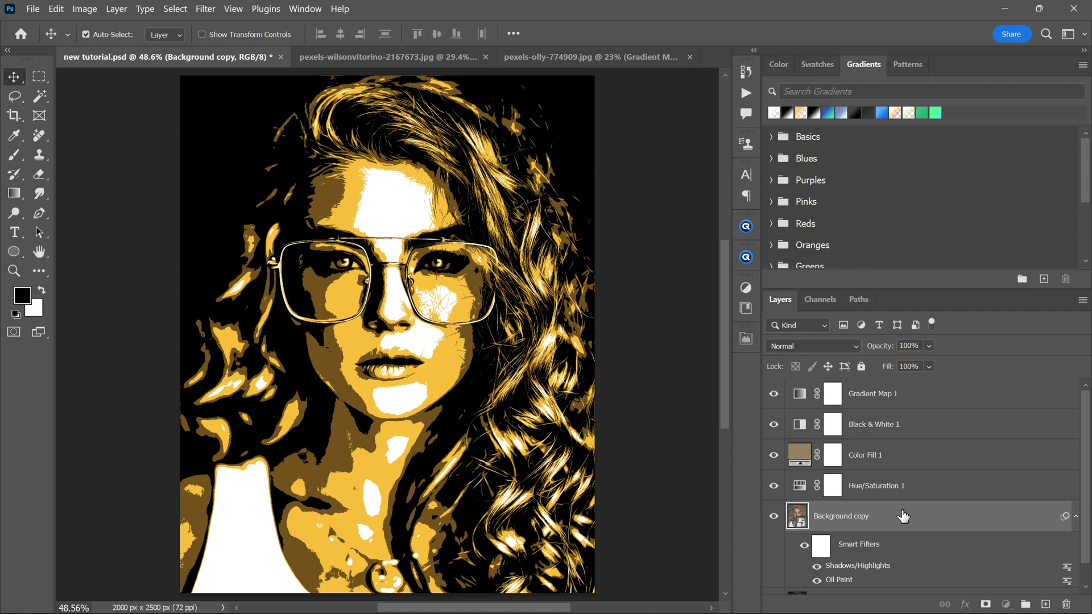
left_click_drag(901, 517, 911, 518)
- Apply Oil Paint to Background copy 2 with Cleanliness raised to 10.0
scroll(989, 576, "down", 3)
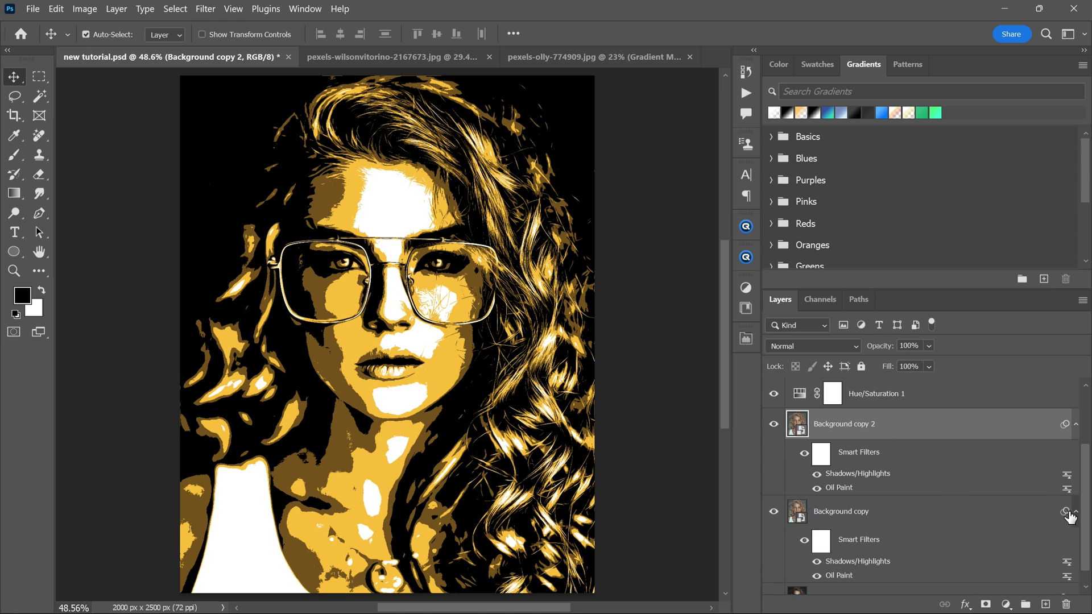
left_click(1075, 513)
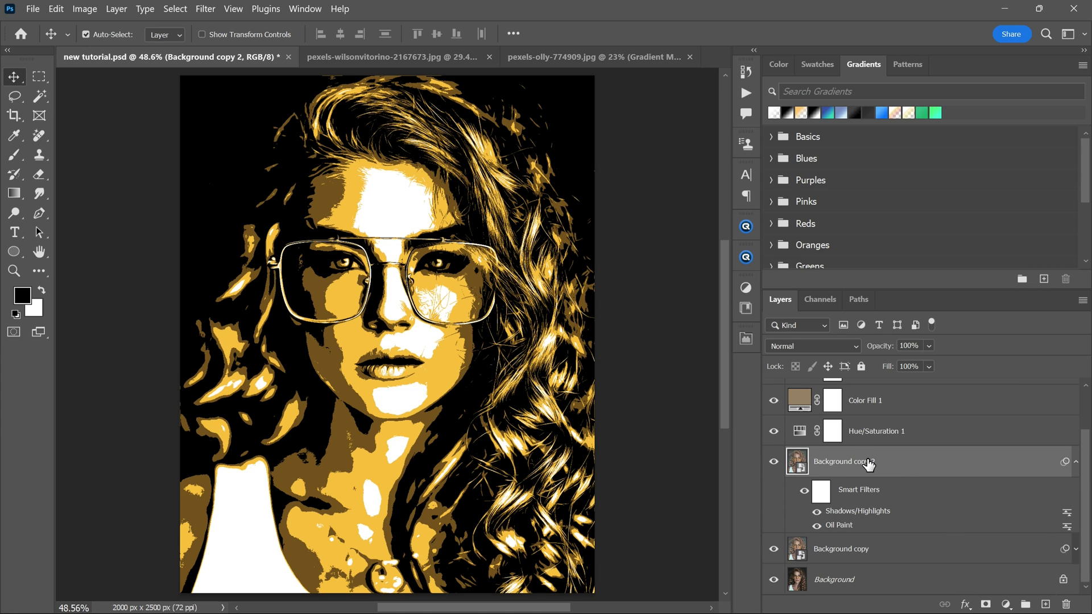
left_click(206, 10)
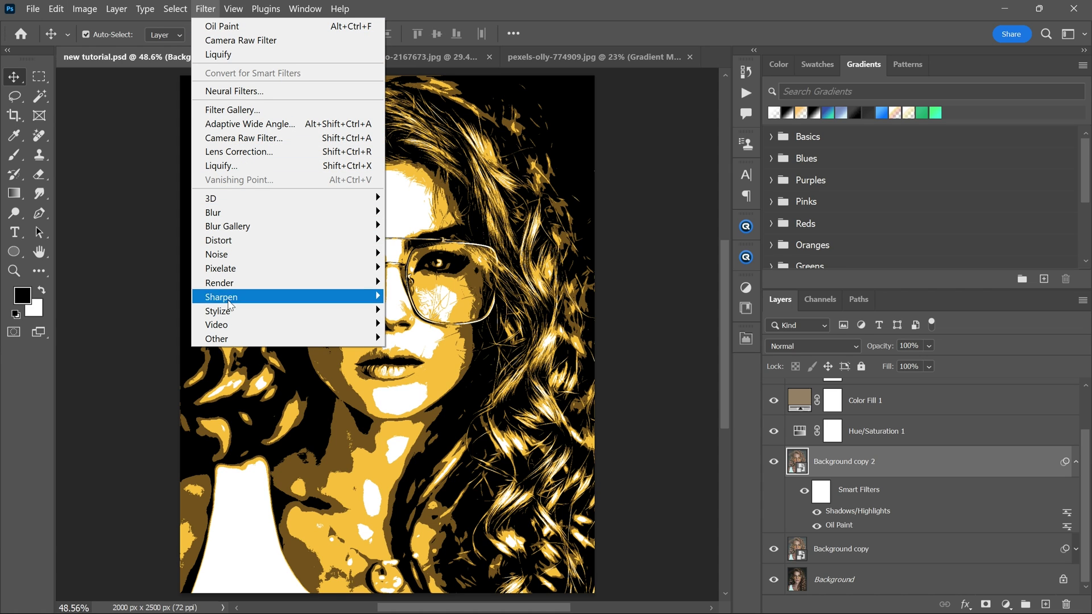
mouse_move(230, 314)
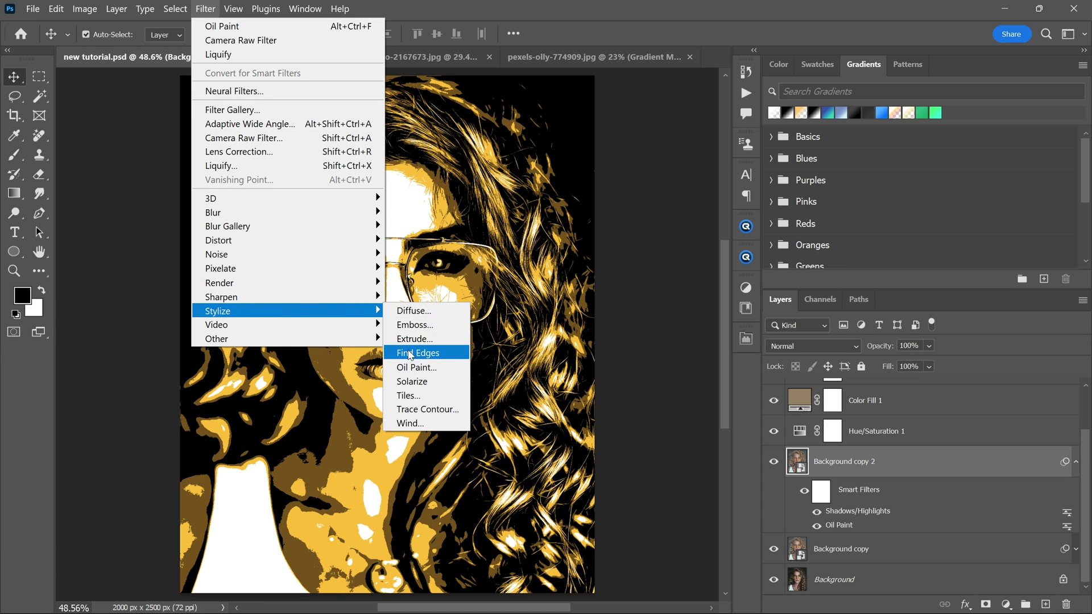
left_click(414, 368)
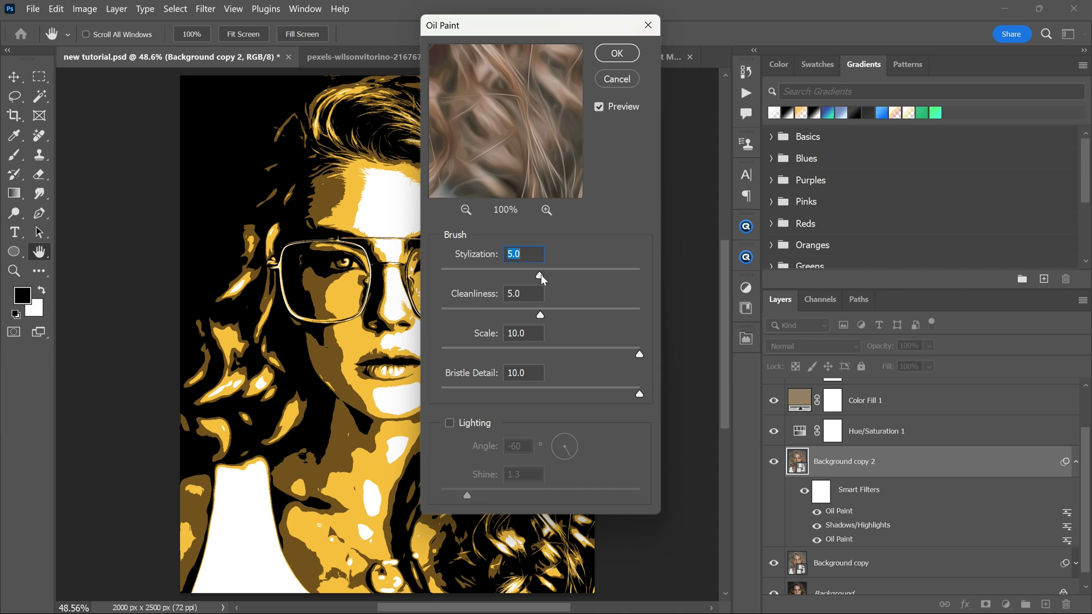
left_click_drag(560, 317, 653, 320)
left_click(616, 56)
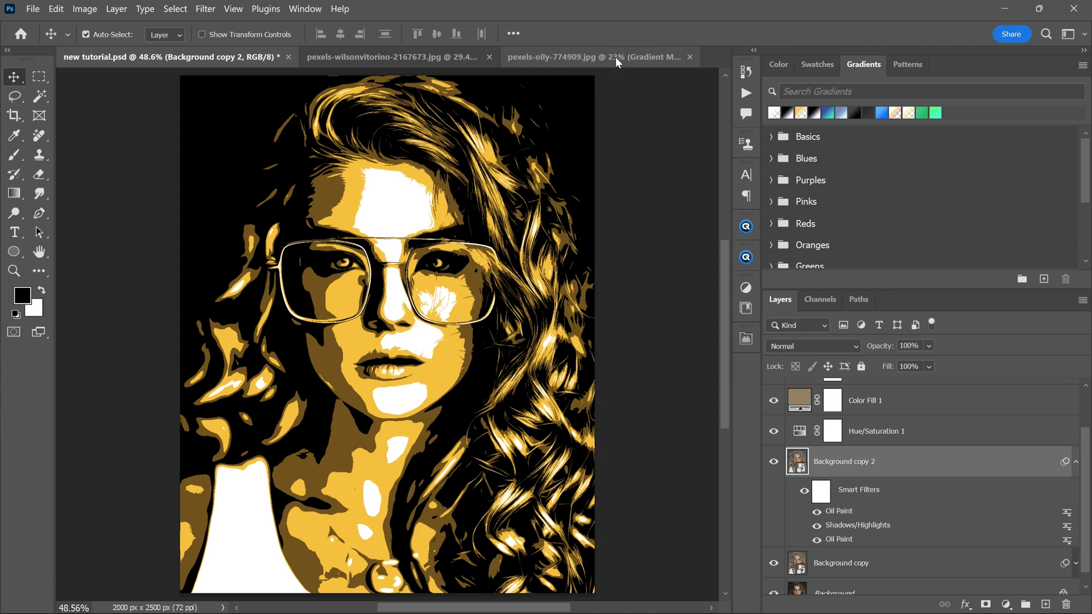
- Reapply the Oil Paint filter twice more to Background copy 2
left_click(205, 9)
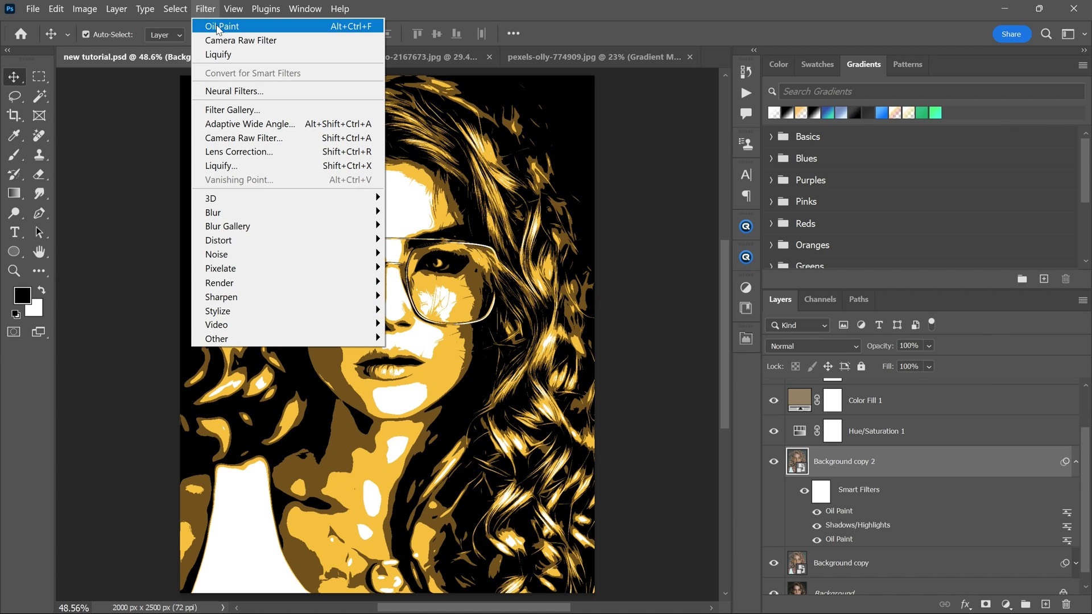
left_click(221, 26)
left_click(206, 9)
left_click(239, 26)
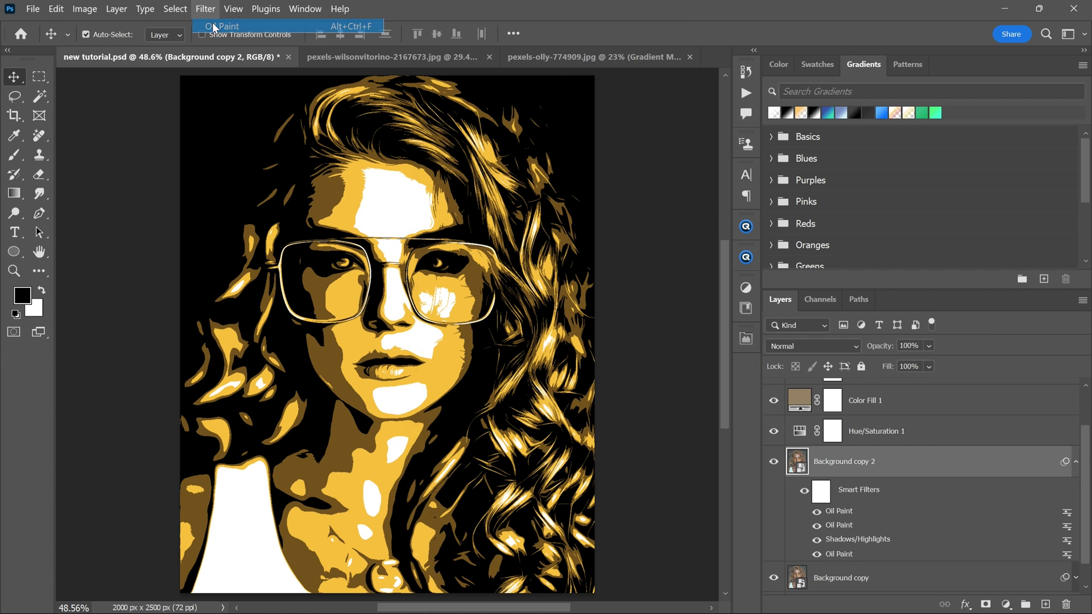
left_click(617, 55)
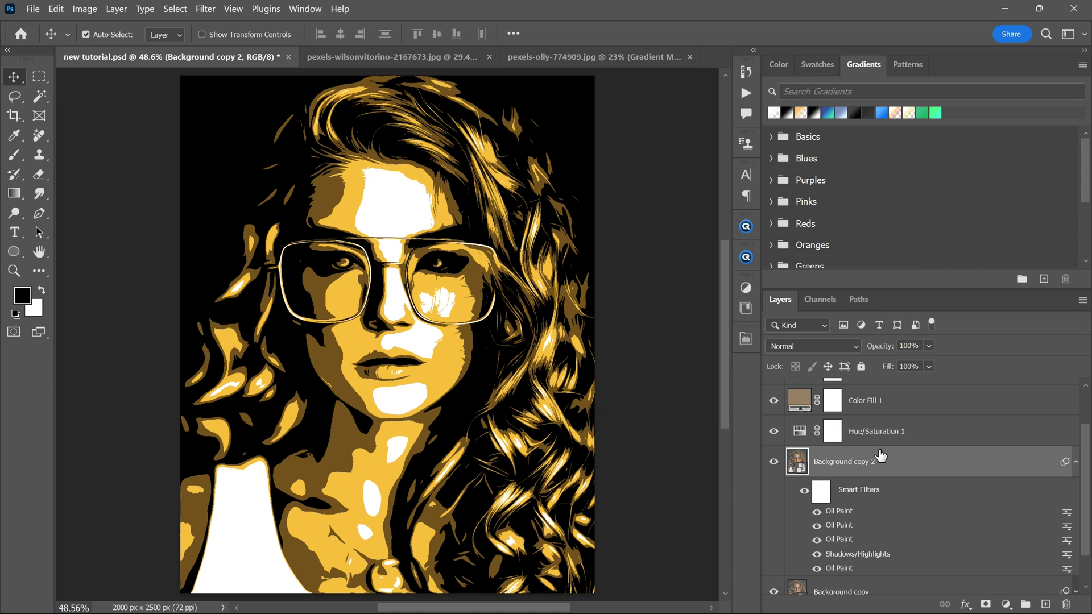
- Add a layer mask to Background copy 2 and collapse its smart filters list
left_click(986, 604)
scroll(897, 464, "down", 1)
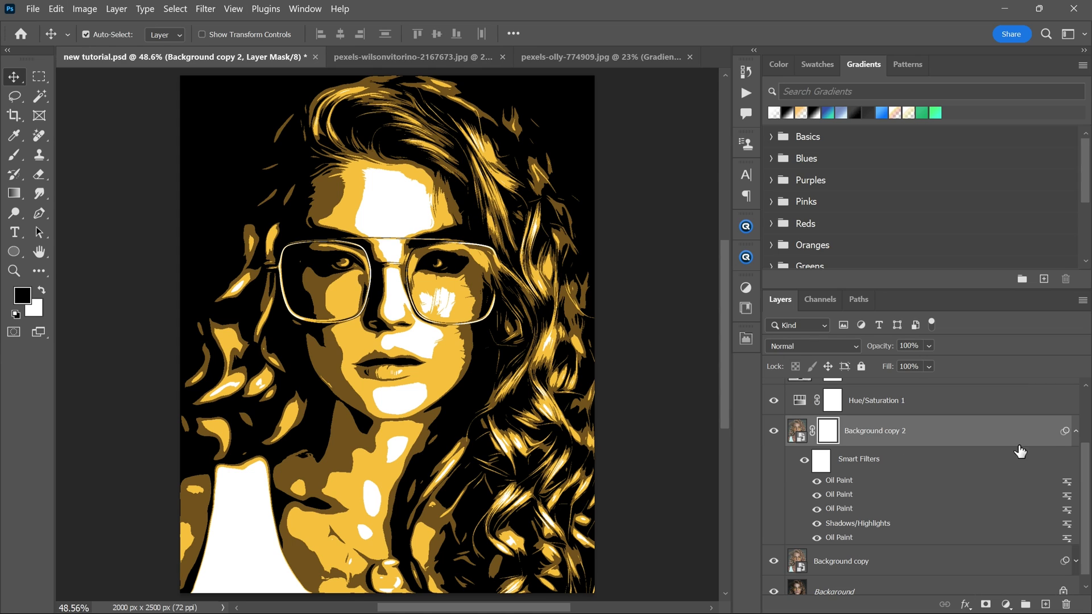
left_click(1075, 431)
scroll(836, 515, "down", 1)
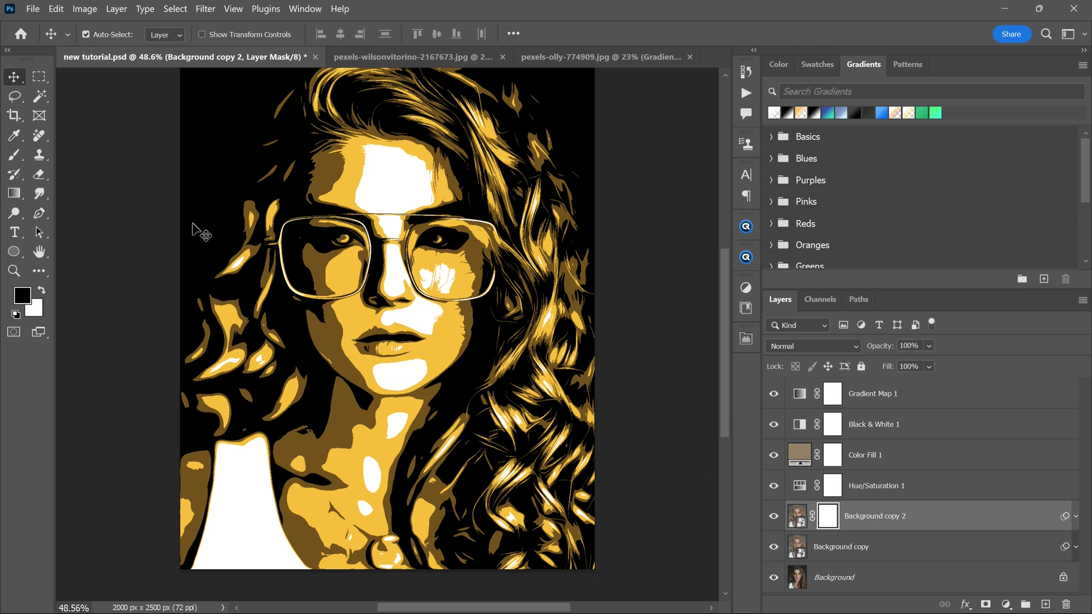
- Switch to the Brush Tool and zoom in on the eyes, glasses and lips
right_click(14, 154)
left_click(60, 153)
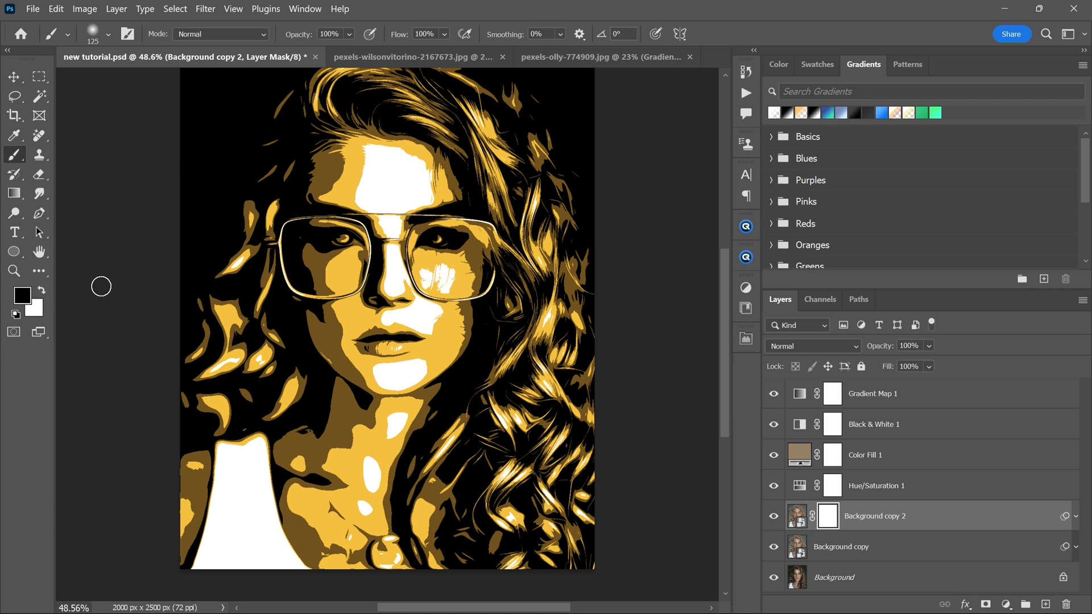
scroll(364, 236, "up", 5)
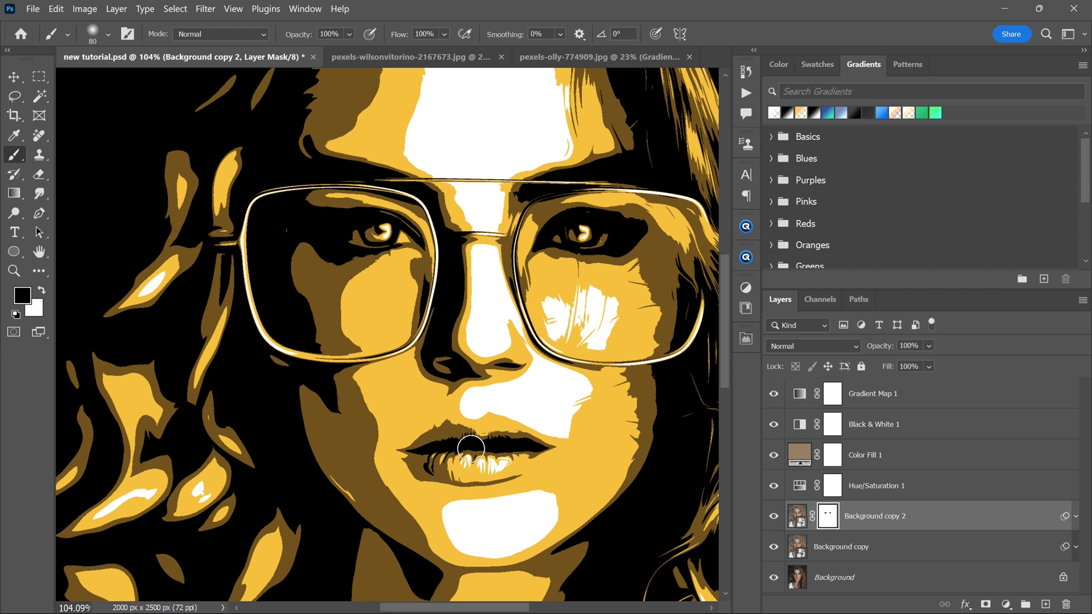
scroll(407, 320, "down", 3)
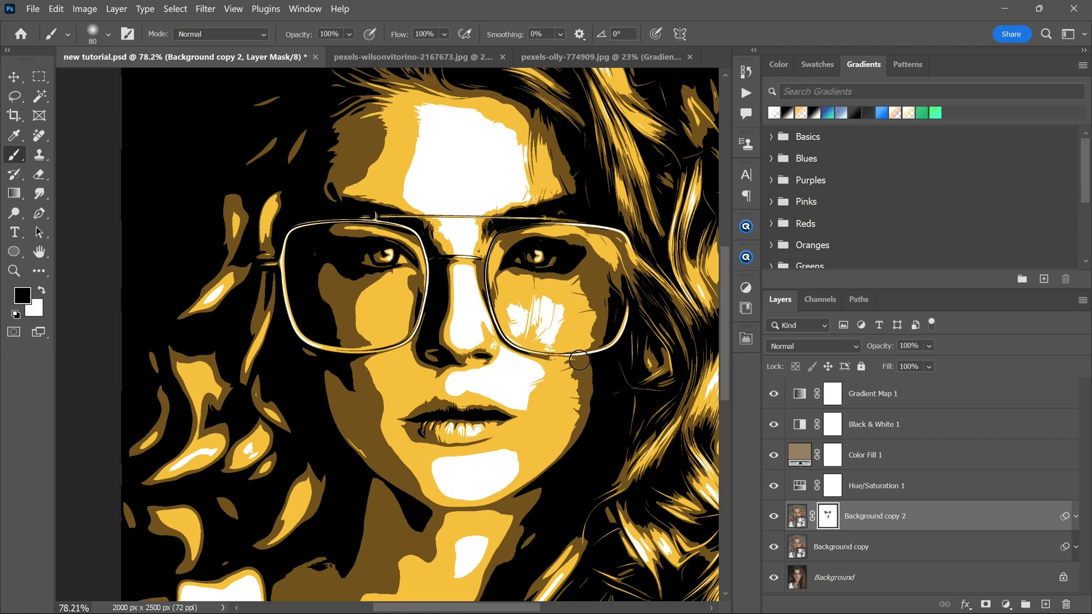
scroll(484, 330, "down", 3)
scroll(446, 318, "up", 4)
scroll(449, 316, "up", 2)
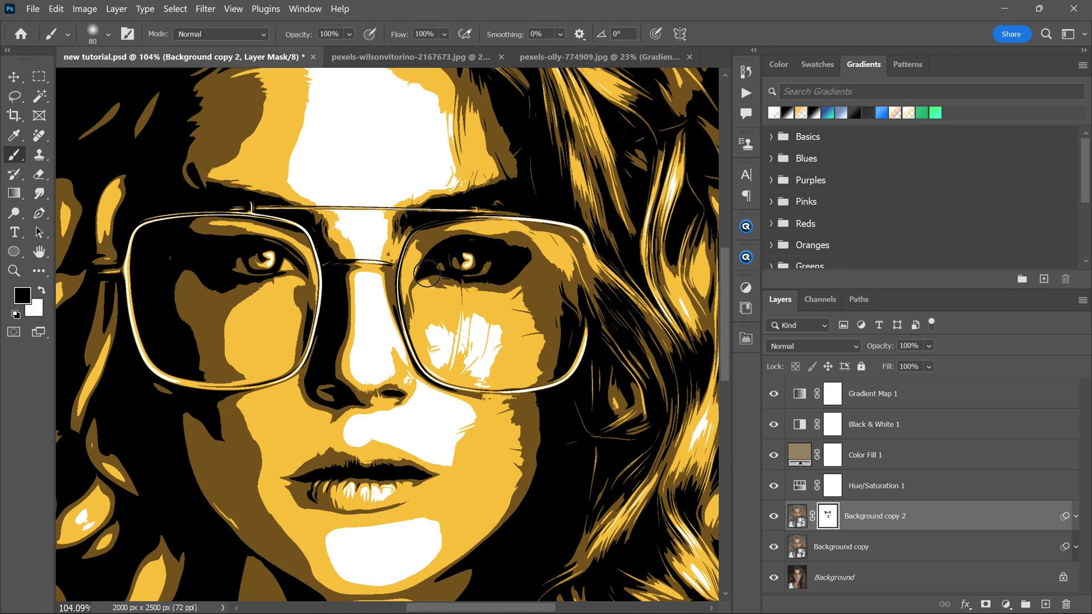
scroll(259, 281, "down", 5)
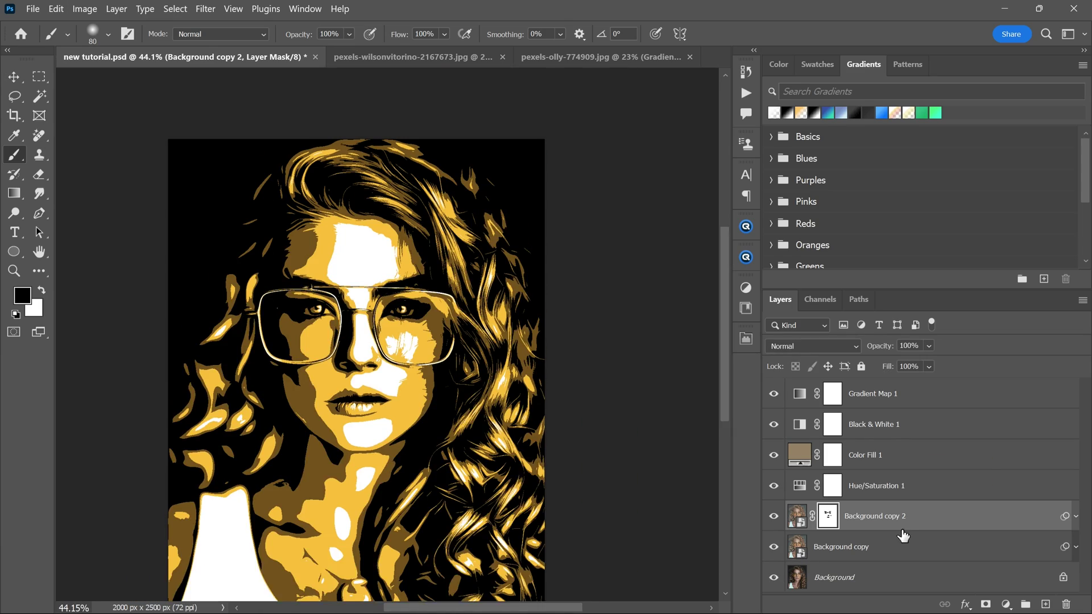
- Change the Color Fill 1 colour to a muted tan
left_click(801, 455)
double_click(801, 456)
mouse_move(721, 368)
left_mouse_down()
mouse_move(770, 409)
mouse_move(674, 392)
mouse_move(709, 377)
mouse_move(699, 380)
left_mouse_up()
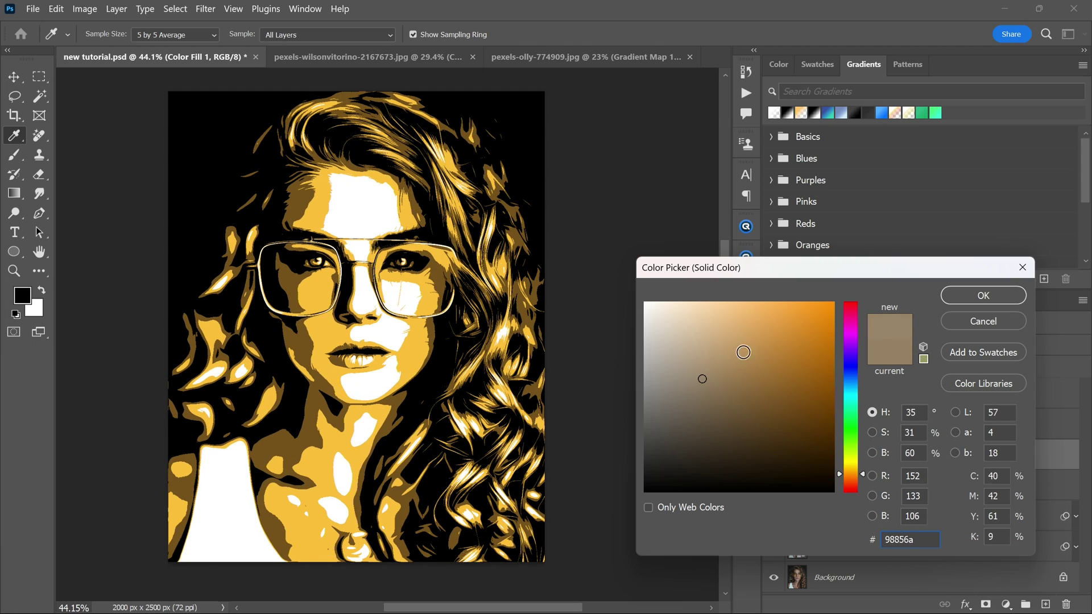
left_click(984, 295)
- In Gradient Map 1's editor, recolour the first gradient stop to purple
double_click(801, 395)
left_click(580, 387)
double_click(732, 366)
left_click_drag(856, 445, 856, 357)
key("Return")
- Turn the yellow stop magenta-purple and apply the purple gradient map
double_click(853, 366)
left_click_drag(852, 469, 853, 344)
left_click(984, 296)
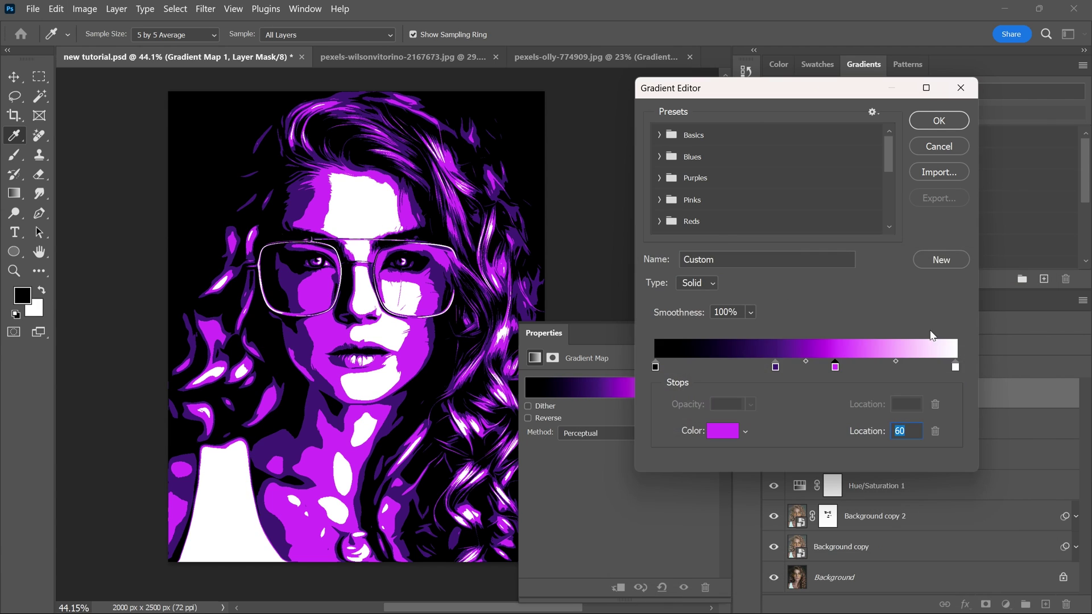
left_click(939, 120)
left_click(742, 337)
scroll(398, 304, "up", 5)
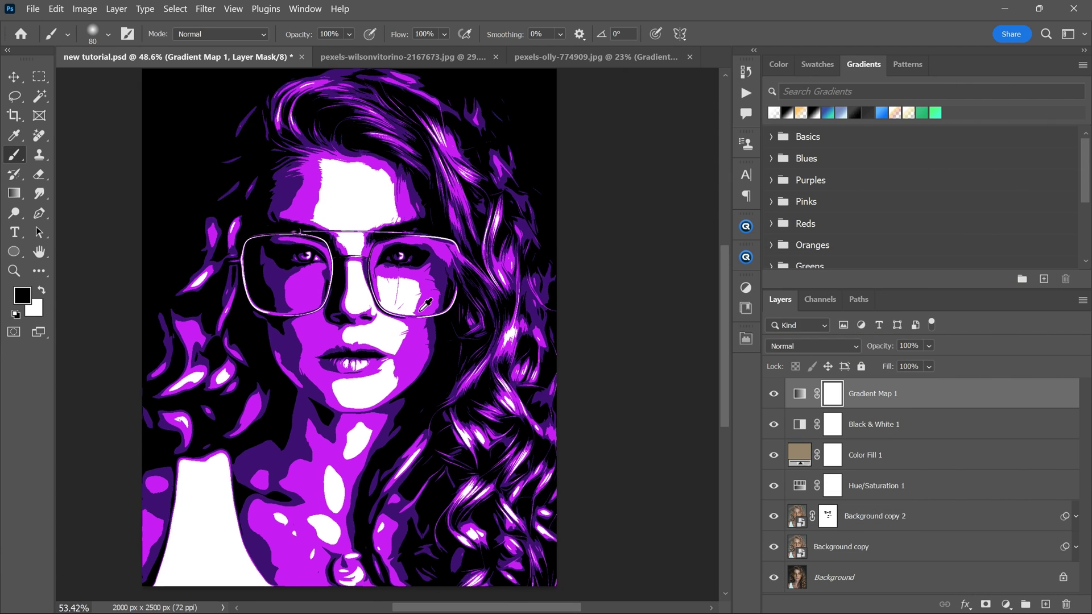
scroll(342, 276, "down", 5)
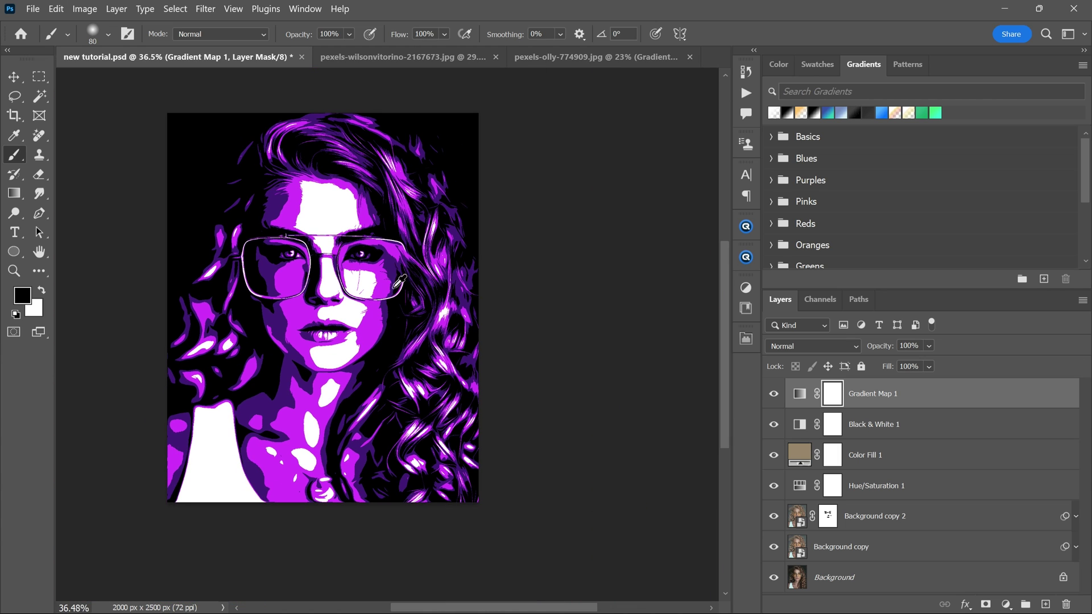
scroll(541, 288, "up", 1)
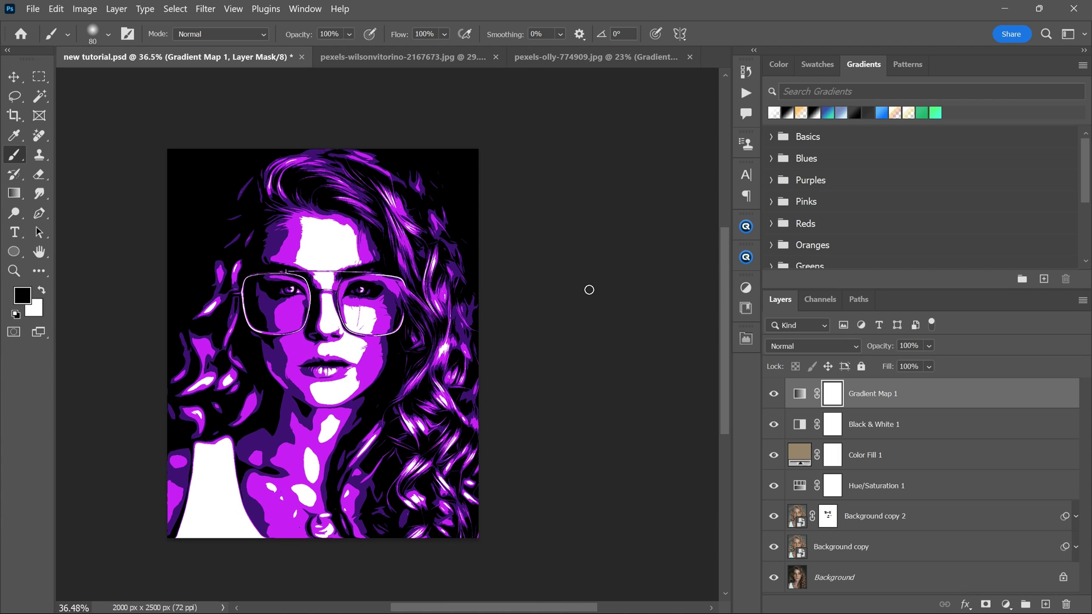